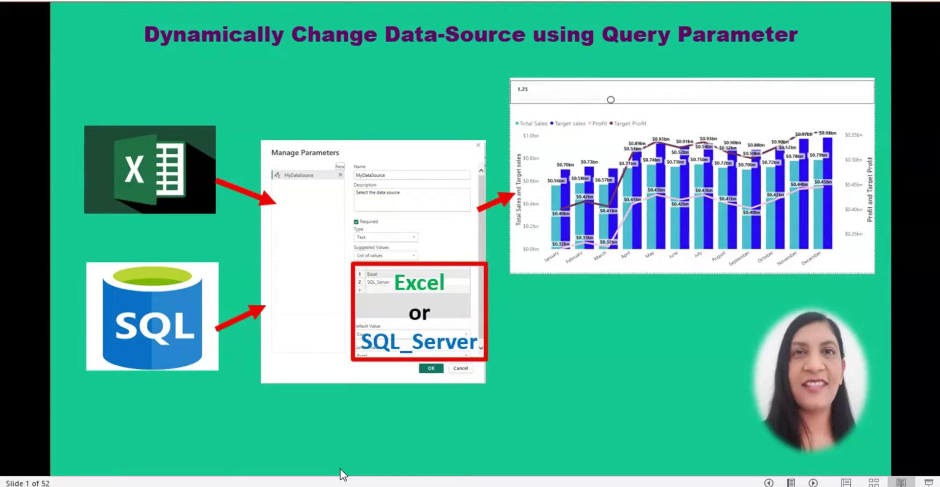
# Leave the PowerPoint slideshow and bring up the blank Power BI Desktop report
pyautogui.hotkey('alt', 'Tab')
# Start a SQL Server import and confirm the prefilled server connection
pyautogui.click(317, 393)
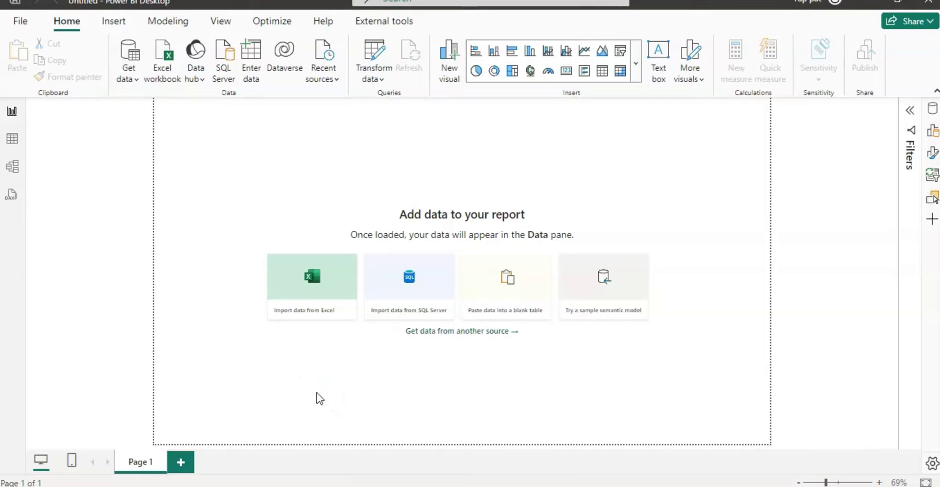
pyautogui.click(370, 362)
pyautogui.click(292, 347)
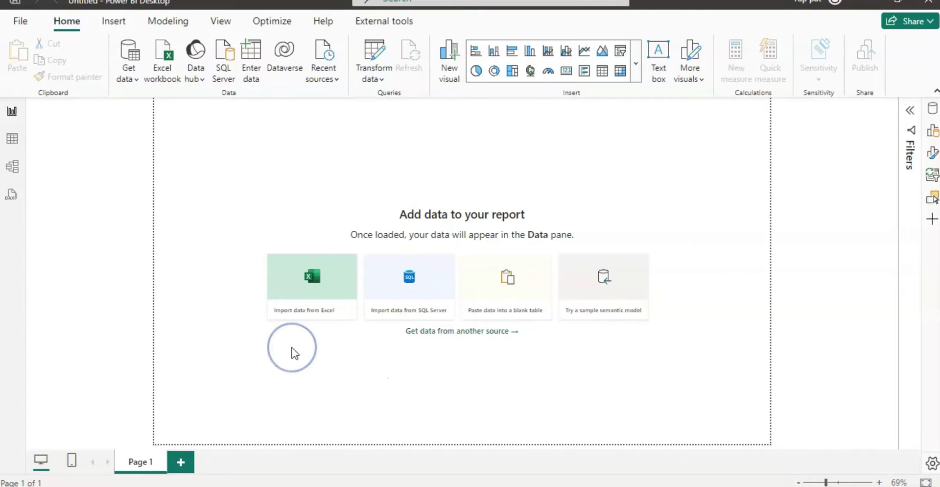
pyautogui.click(419, 272)
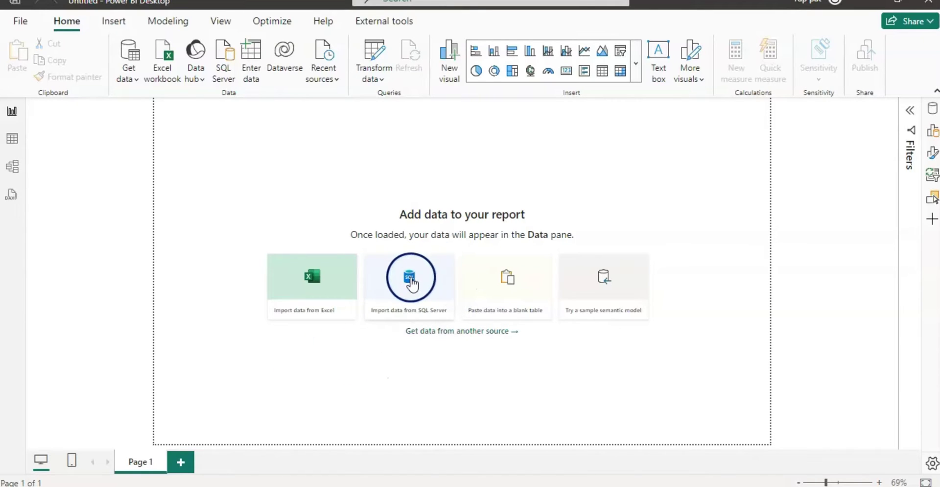
pyautogui.click(412, 277)
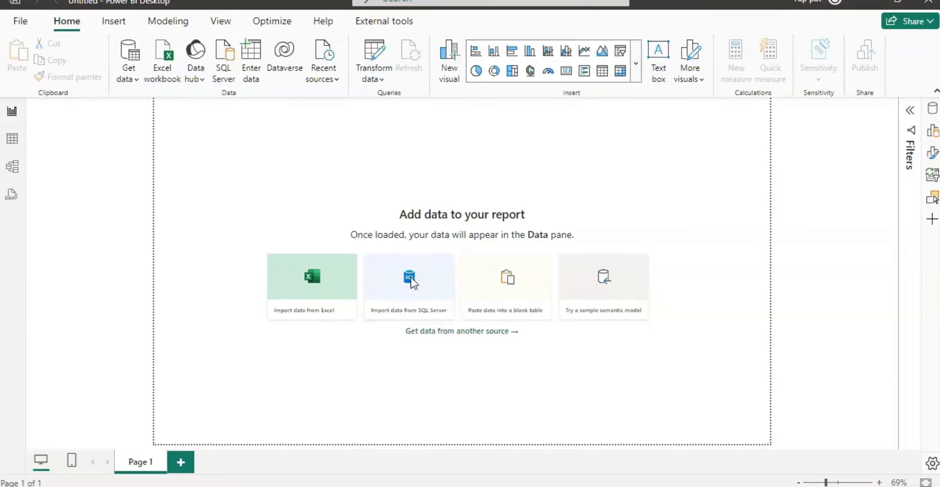
pyautogui.click(615, 331)
# Expand AdventureWorksDW2019 in Navigator and tick the DimReseller table
pyautogui.click(198, 164)
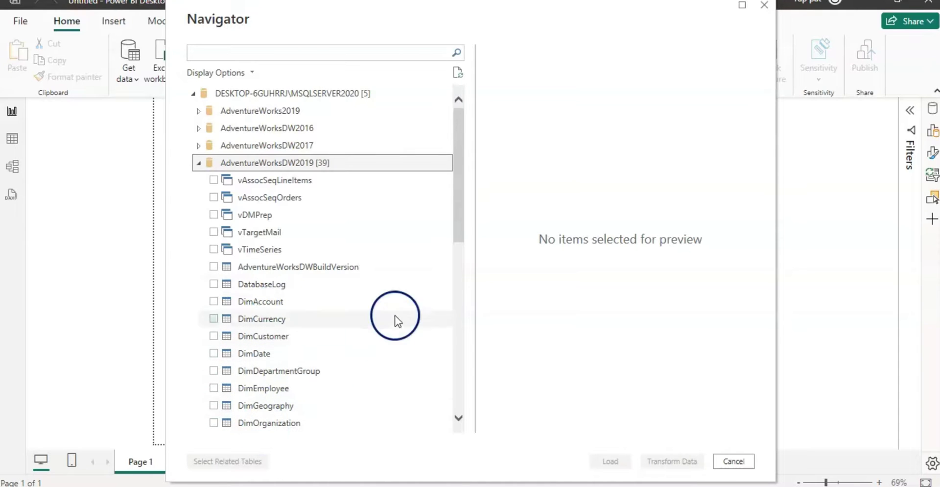
pyautogui.moveTo(457, 223); pyautogui.dragTo(458, 271)
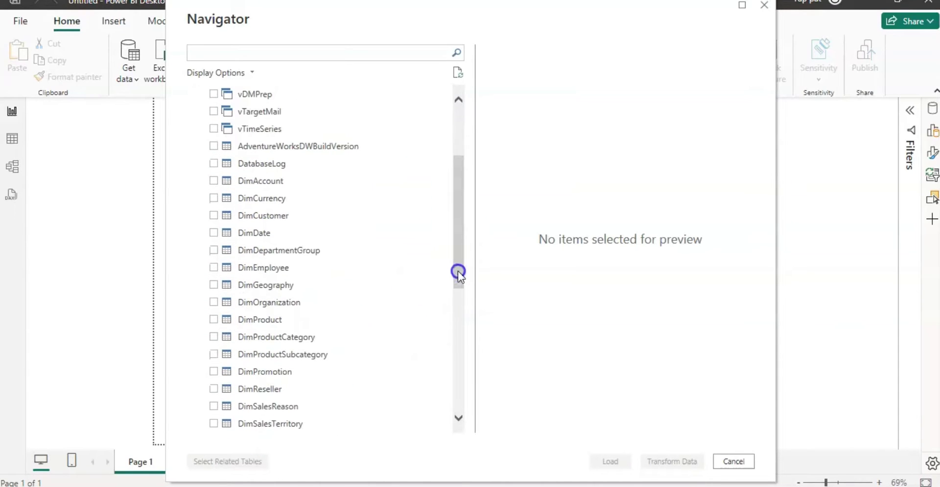
pyautogui.click(215, 389)
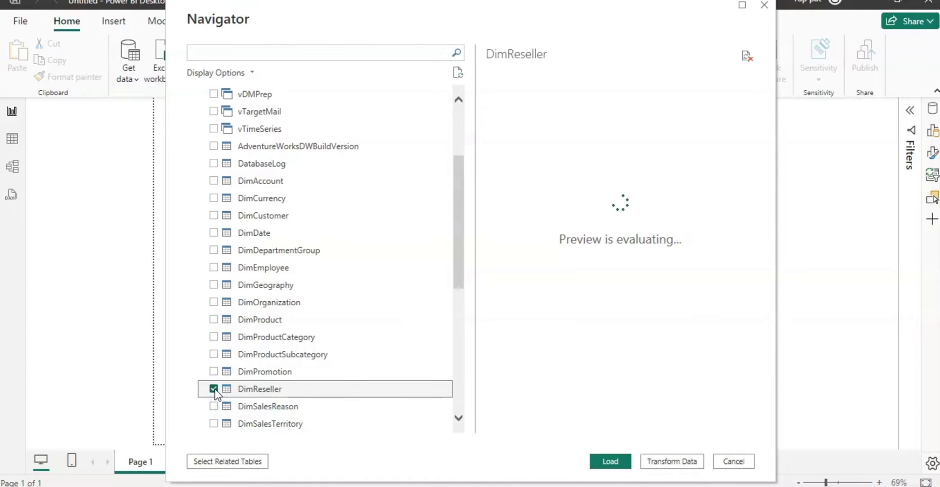
# Send DimReseller to Power Query Editor with Transform Data, showing its 701 rows
pyautogui.click(674, 460)
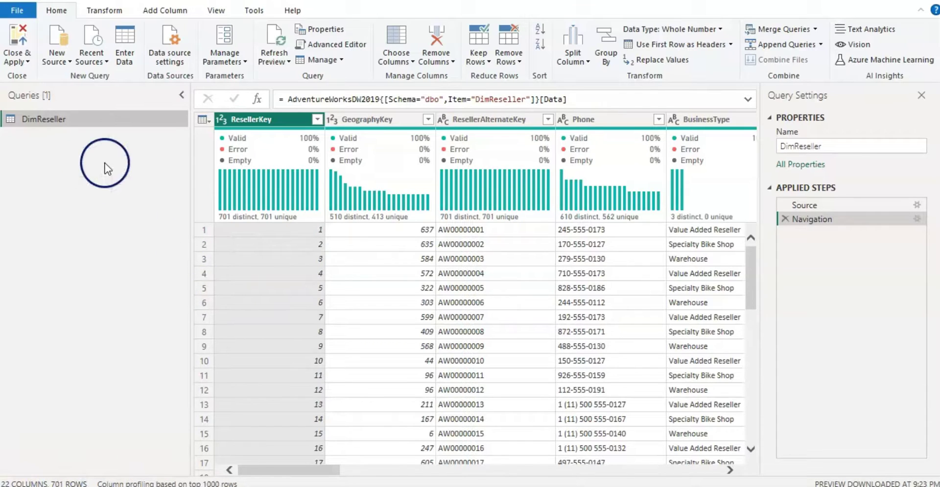
# Import the DimReseller sheet of DimReseller.xlsx as a new query, then reselect the original DimReseller
pyautogui.click(66, 62)
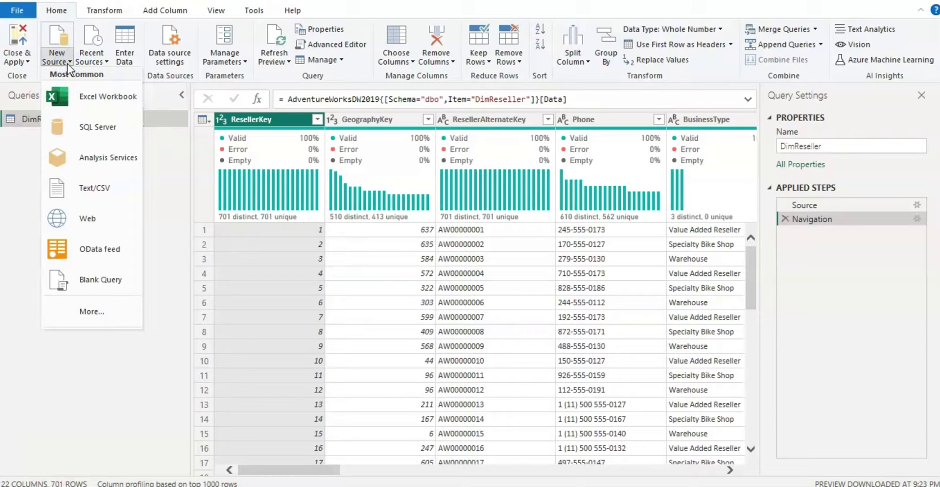
pyautogui.click(72, 96)
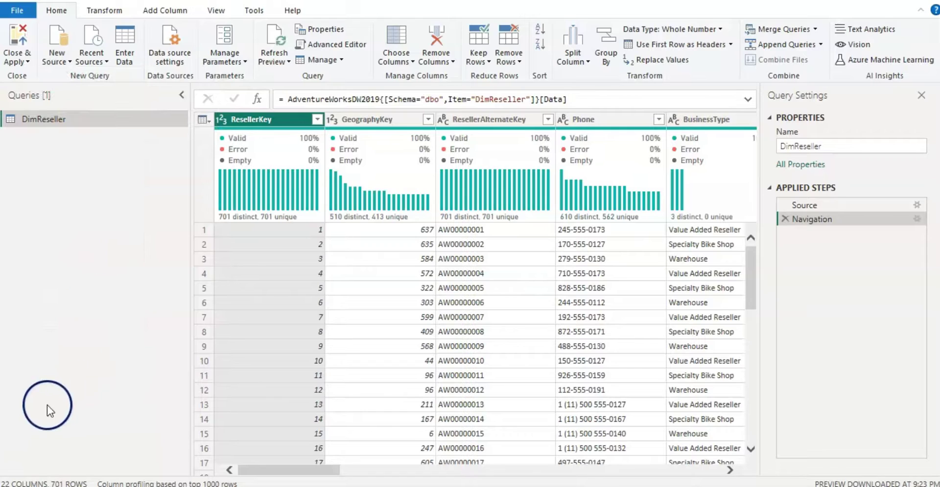
pyautogui.click(238, 232)
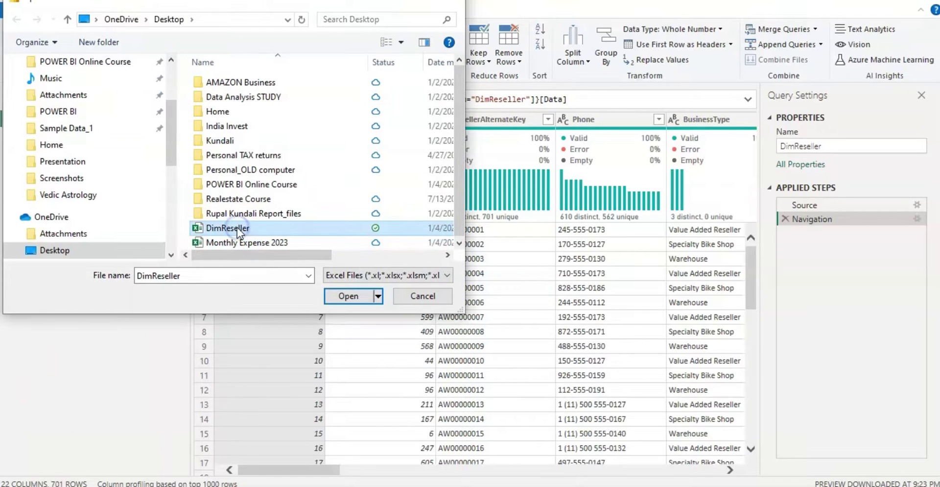
pyautogui.click(341, 297)
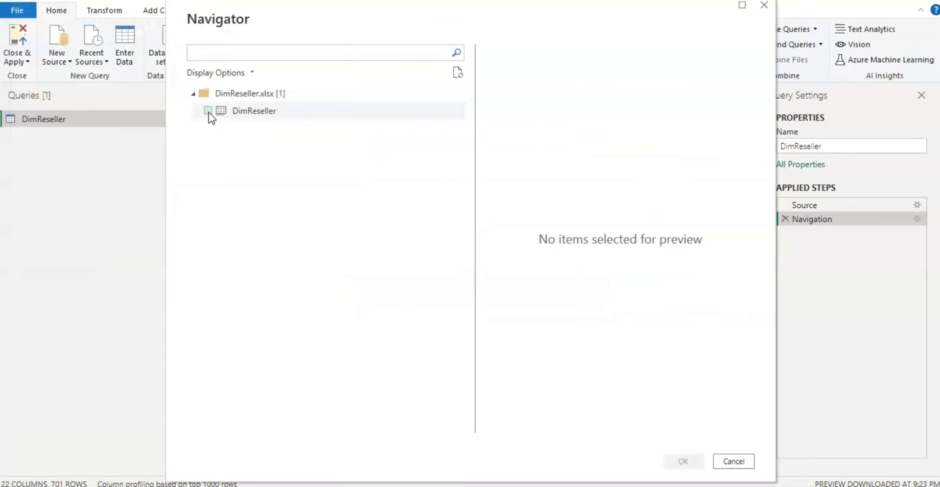
pyautogui.click(209, 111)
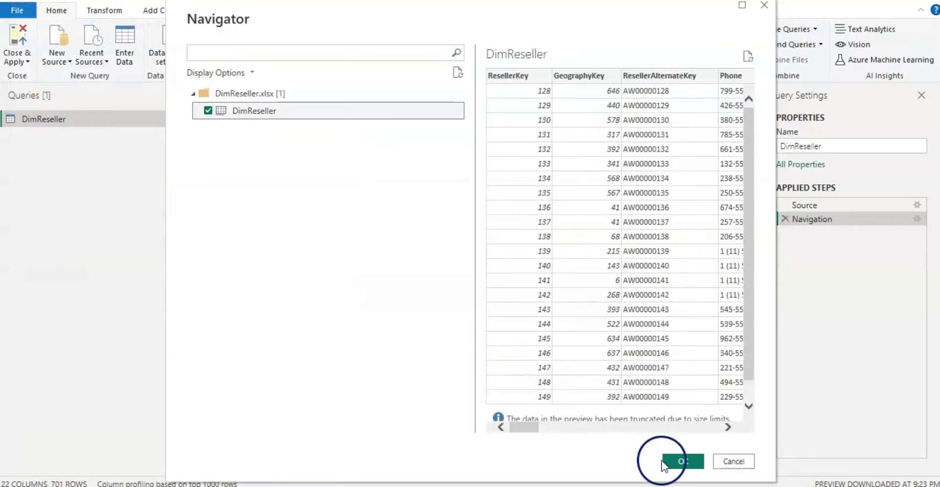
pyautogui.click(681, 462)
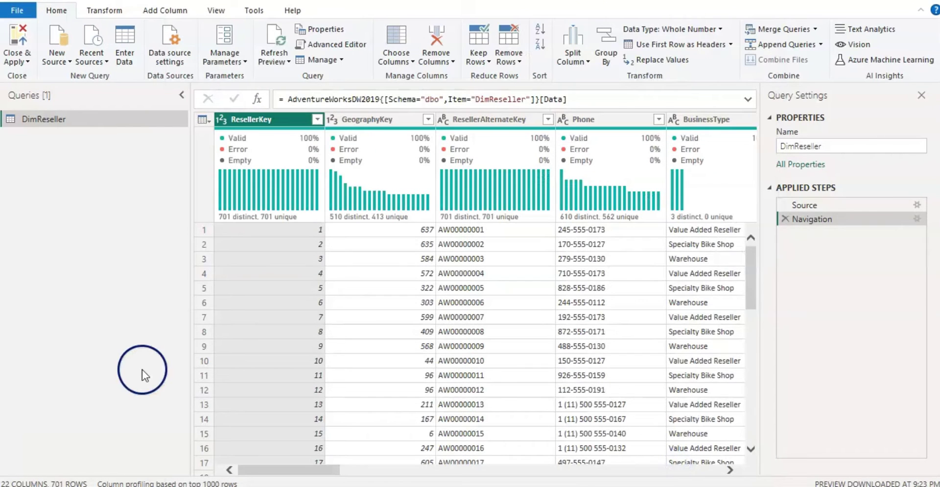
pyautogui.click(51, 119)
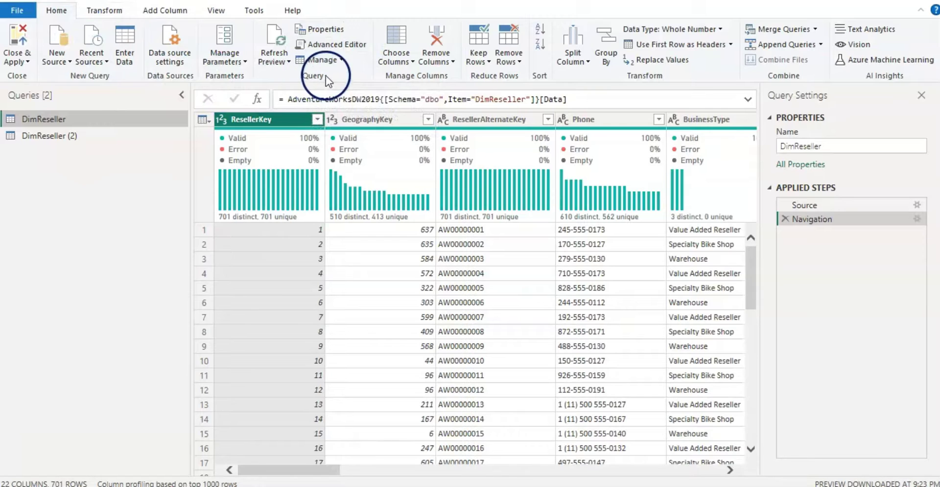
pyautogui.click(347, 45)
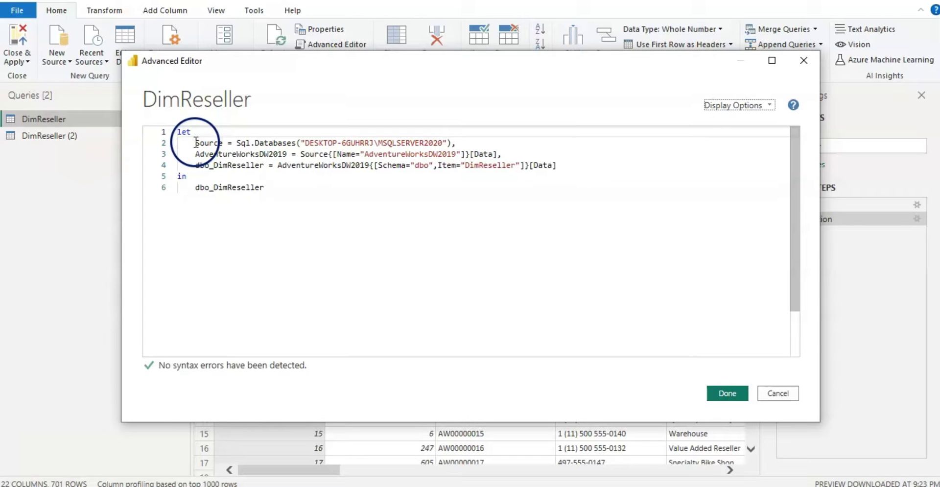
pyautogui.moveTo(196, 143); pyautogui.dragTo(569, 166)
pyautogui.hotkey('ctrl', 'c')
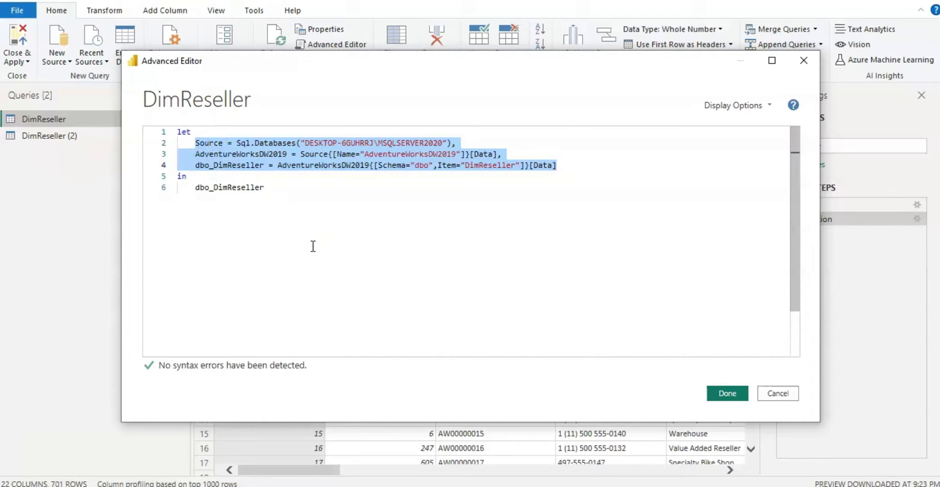
pyautogui.click(778, 394)
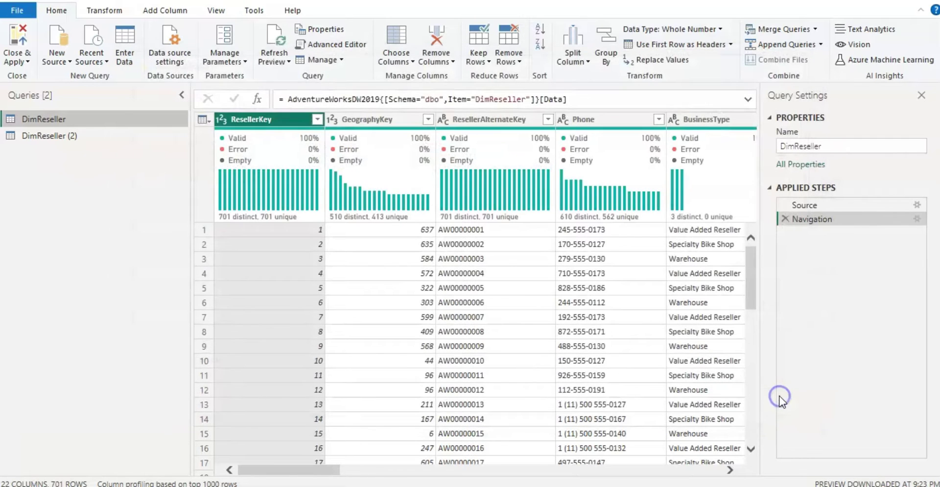
# Open the Advanced Editor on DimReseller (2) to edit its Excel.Workbook M code
pyautogui.click(58, 139)
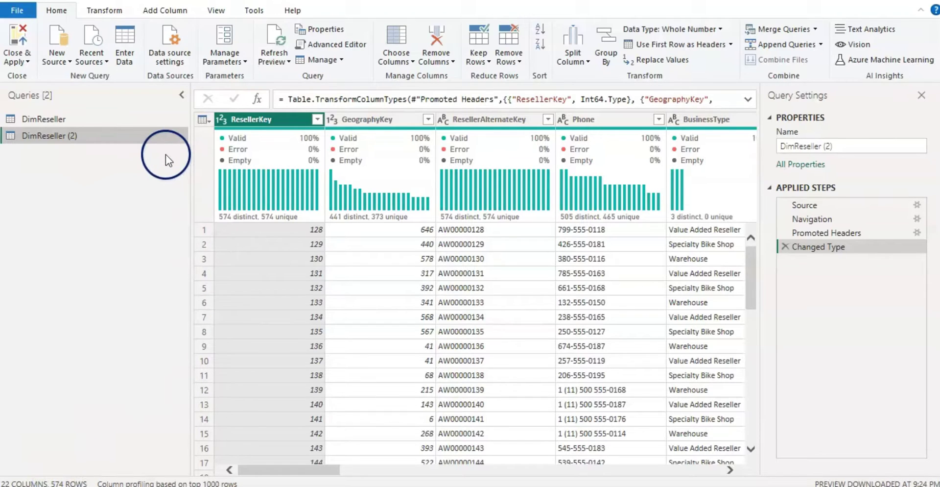
pyautogui.click(349, 45)
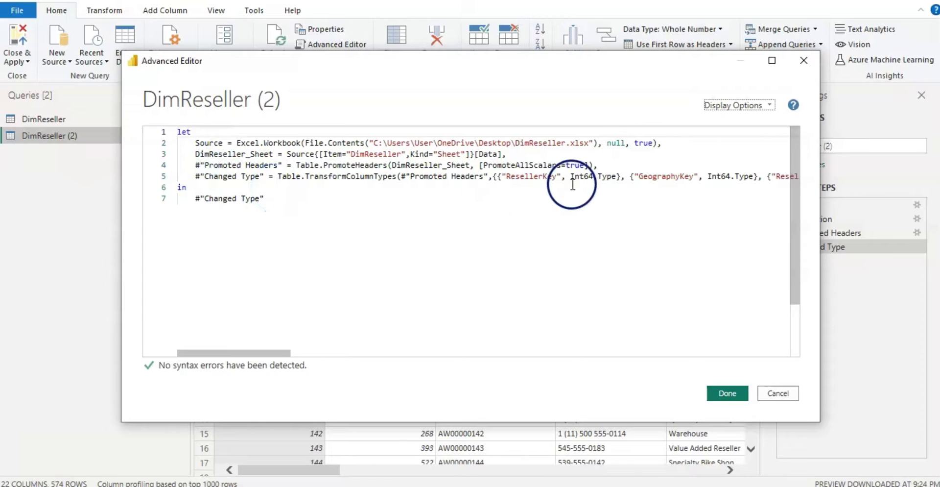
pyautogui.click(196, 141)
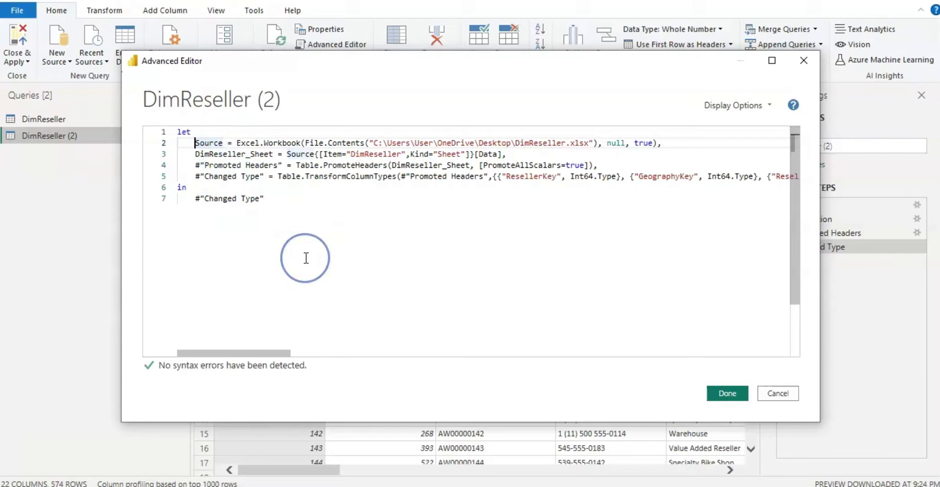
# Paste the three Sql.Databases source lines above the Excel steps and add a comma after [Data]
pyautogui.press('Return')
pyautogui.press('Return')
pyautogui.press('Up')
pyautogui.press('Up')
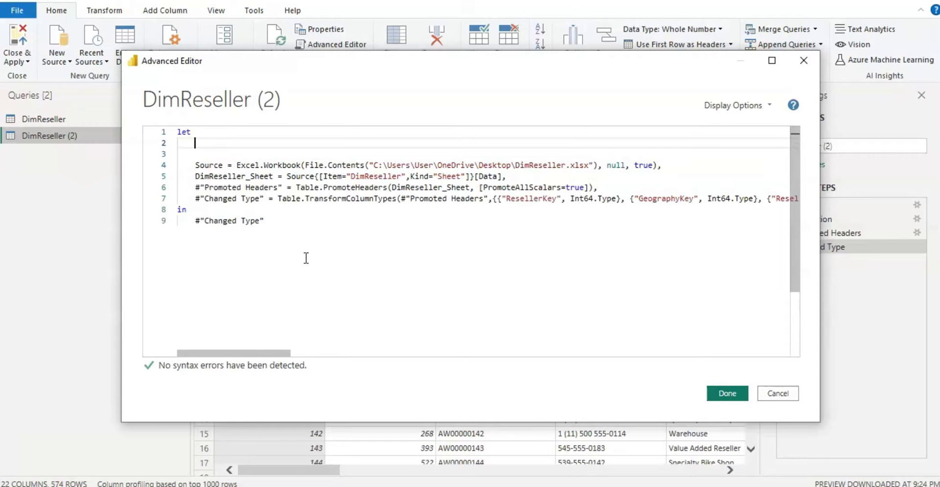
pyautogui.hotkey('ctrl', 'v')
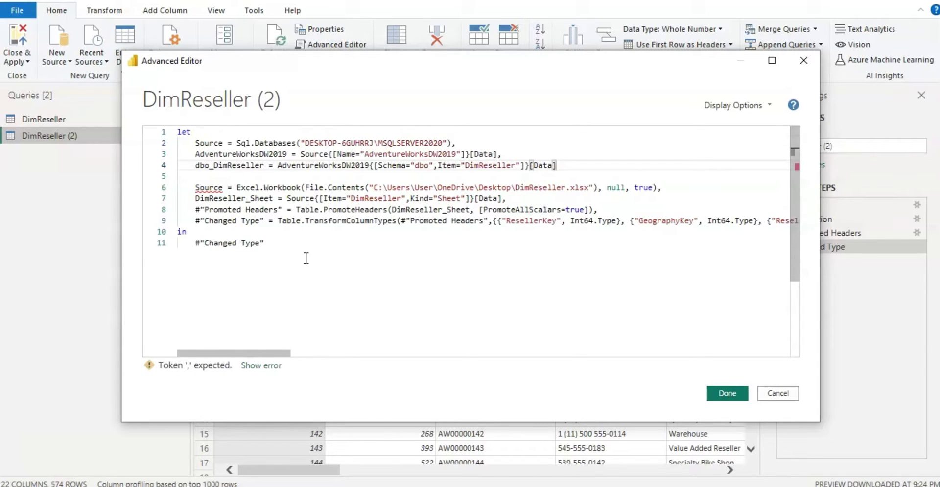
pyautogui.click(558, 166)
pyautogui.click(559, 171)
pyautogui.write(',')
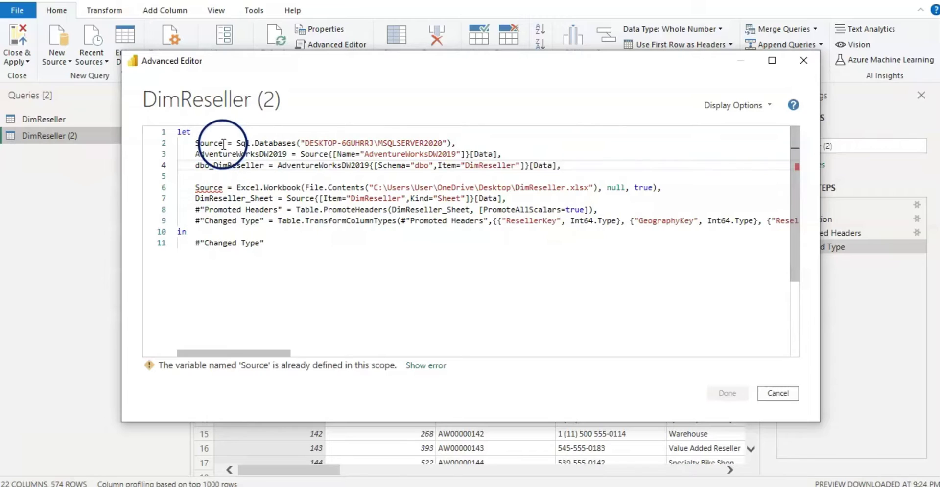
# Compare the duplicate Source names on lines 2 and 6 and place the caret on line 2
pyautogui.moveTo(223, 143); pyautogui.dragTo(200, 142)
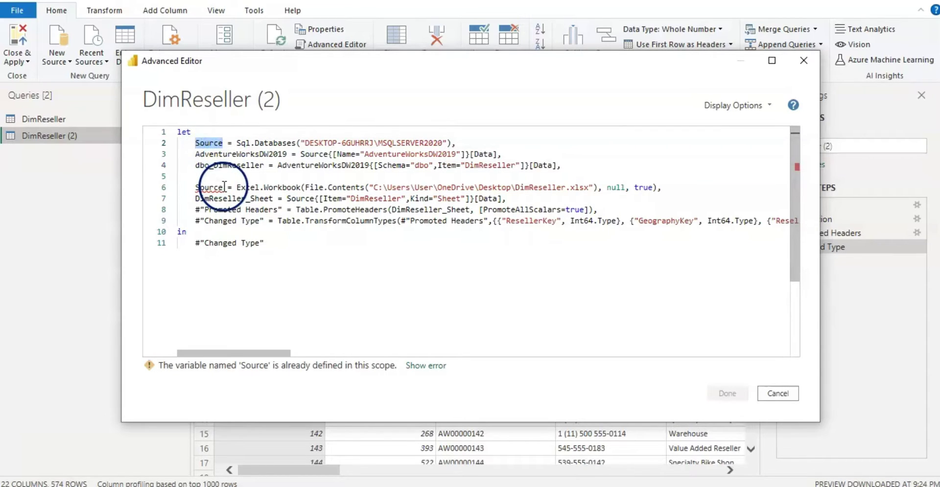
pyautogui.moveTo(220, 187); pyautogui.dragTo(202, 187)
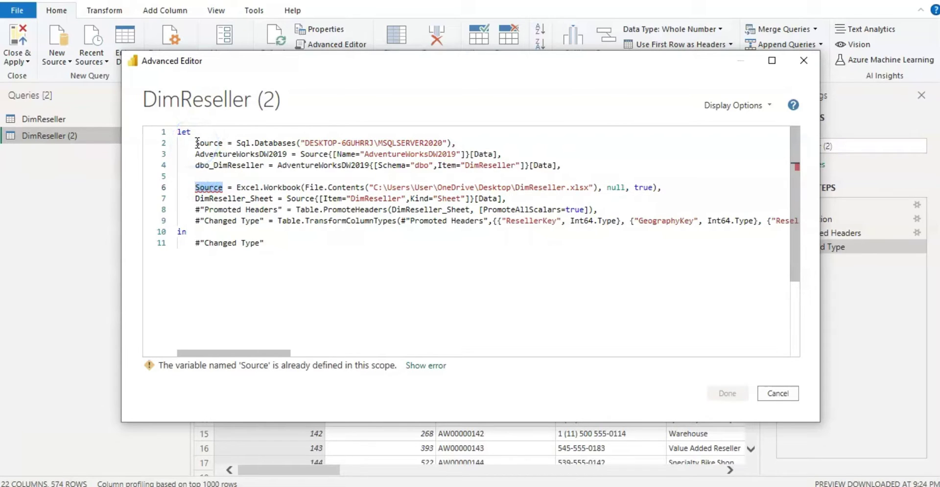
pyautogui.click(197, 142)
pyautogui.click(281, 188)
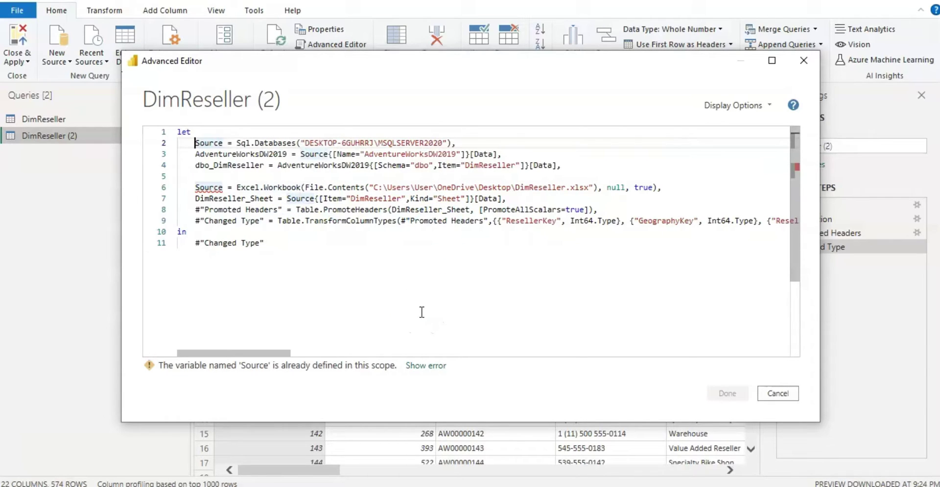
# Rename the SQL step to SQL_Source and update the line 3 reference to match
pyautogui.write('SQL_')
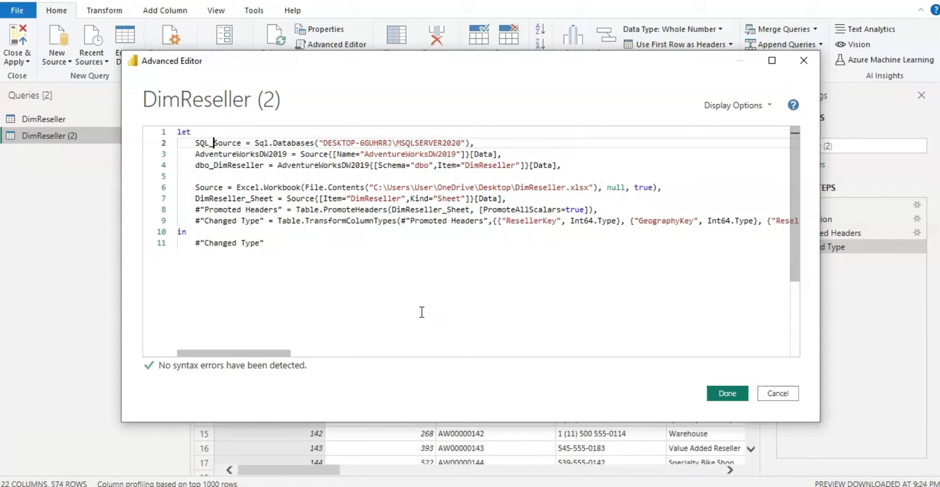
pyautogui.hotkey('shift', 'Left')
pyautogui.hotkey('shift', 'Left')
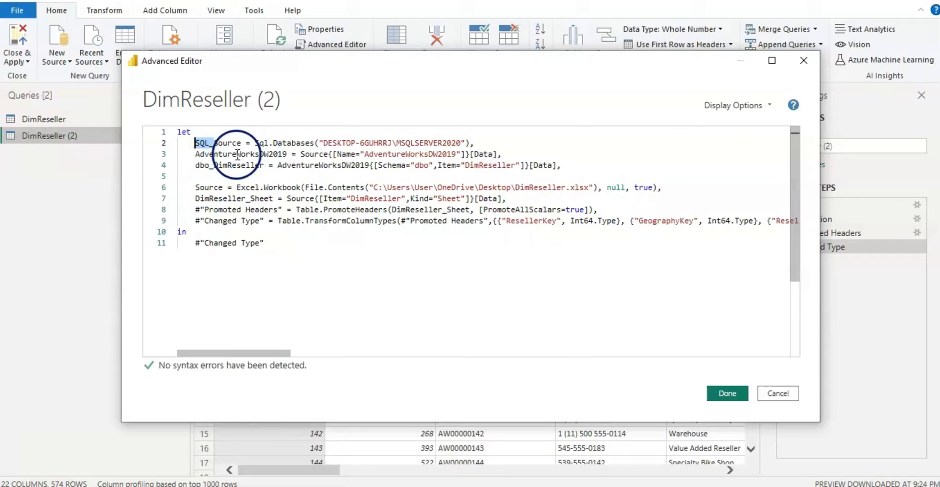
pyautogui.click(302, 154)
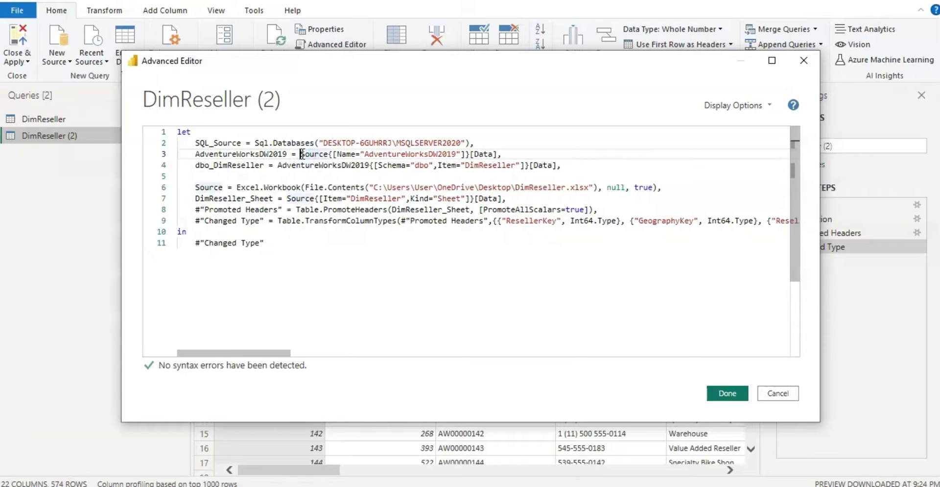
pyautogui.write('SQL_')
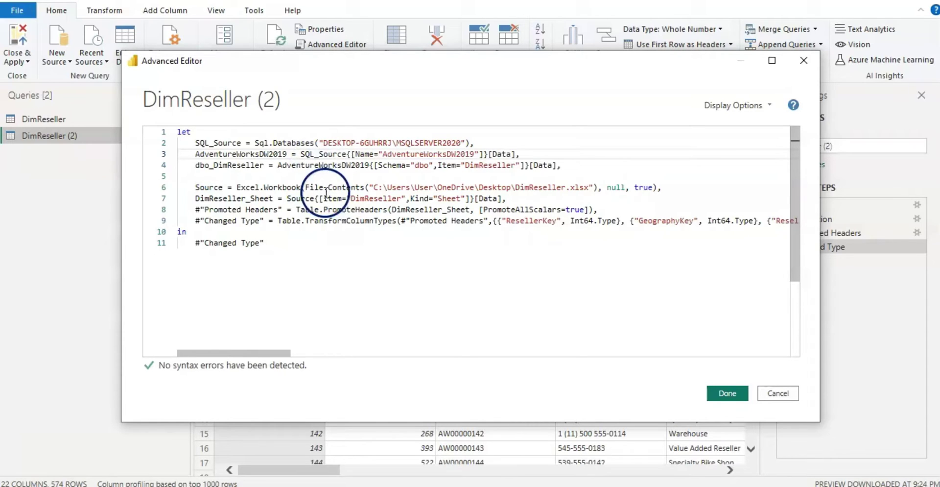
pyautogui.moveTo(308, 157)
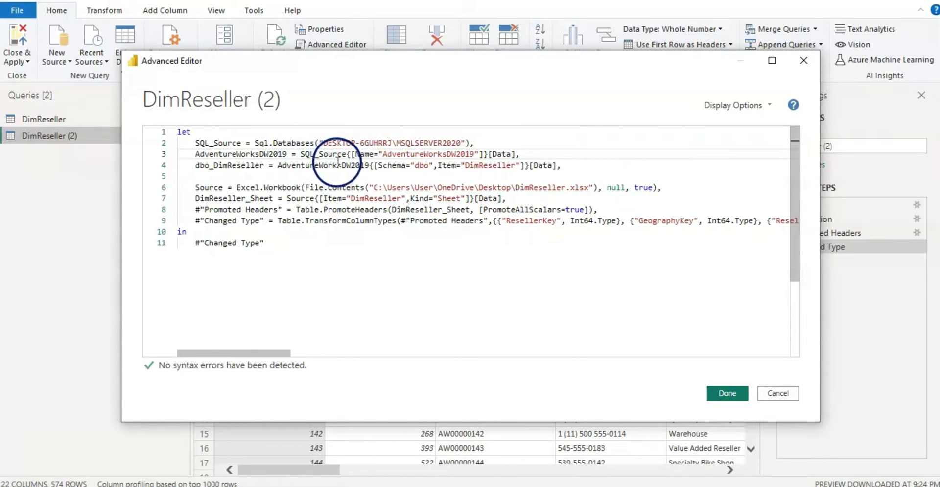
pyautogui.click(420, 288)
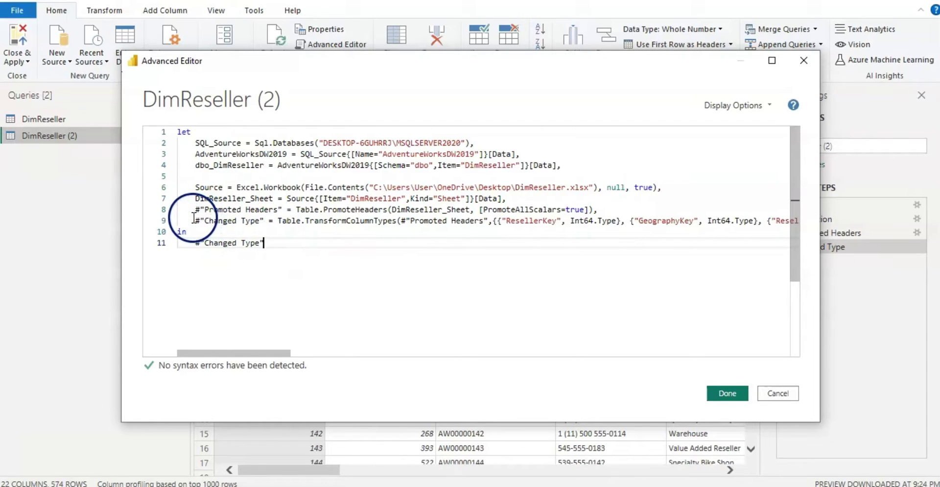
pyautogui.moveTo(195, 220); pyautogui.dragTo(195, 243)
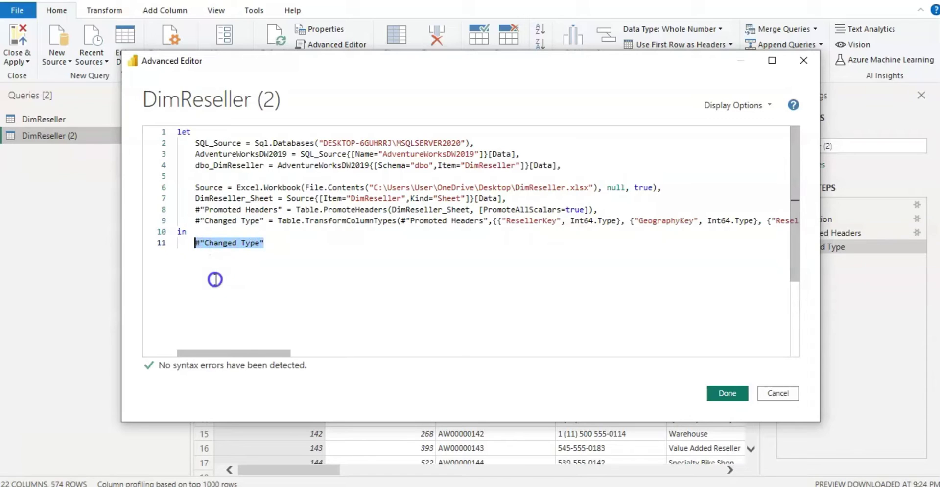
pyautogui.click(215, 279)
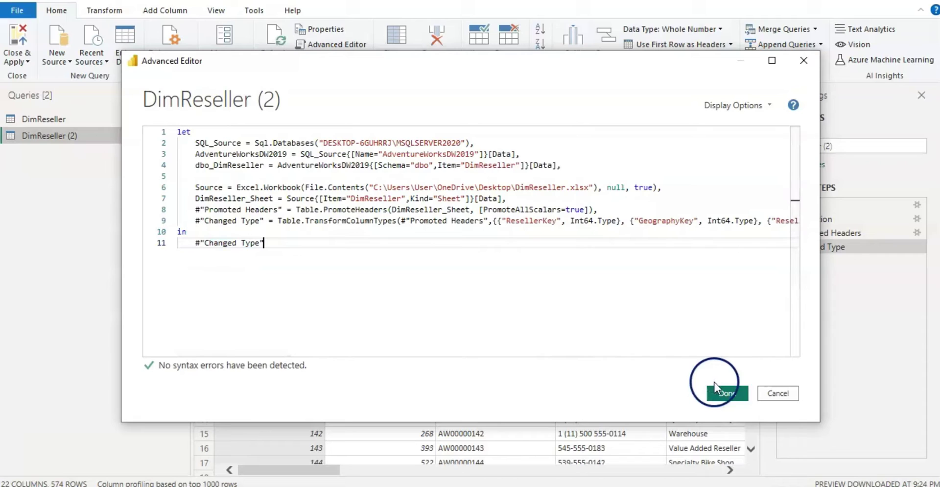
# Close the Advanced Editor and start a new parameter named MyDataSource, described 'select data source'
pyautogui.click(727, 394)
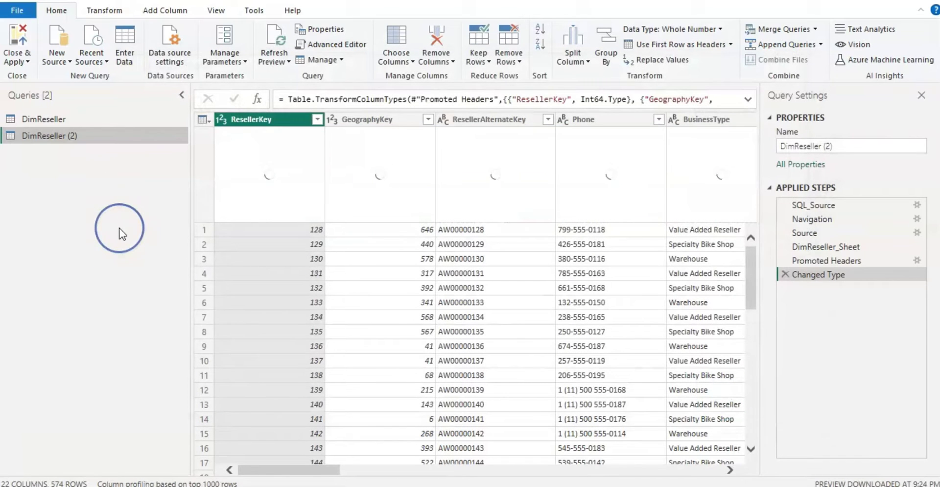
pyautogui.click(261, 67)
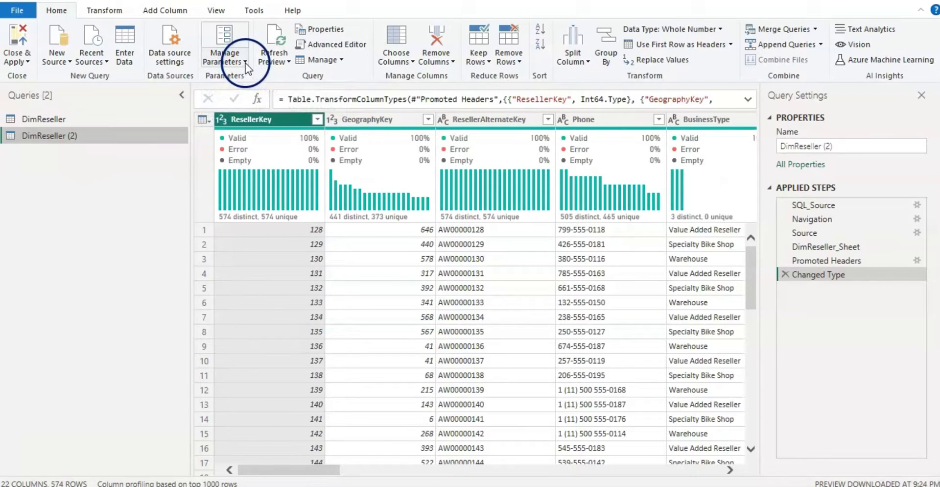
pyautogui.click(246, 63)
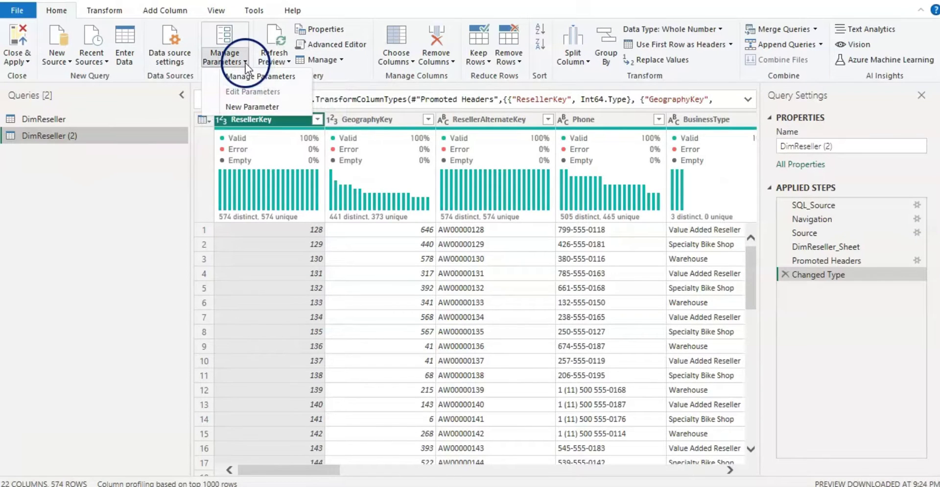
pyautogui.click(249, 106)
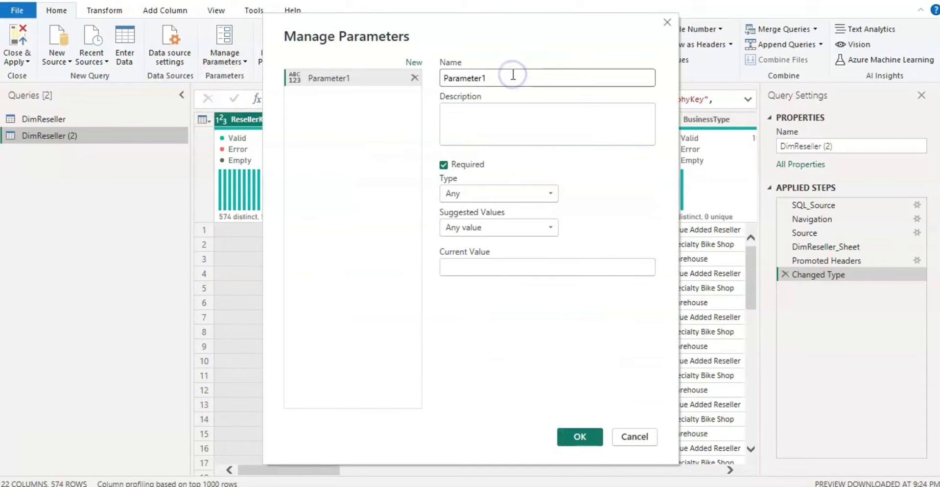
pyautogui.click(513, 74)
pyautogui.press('BackSpace')
pyautogui.press('BackSpace')
pyautogui.press('BackSpace')
pyautogui.press('BackSpace')
pyautogui.press('BackSpace')
pyautogui.press('BackSpace')
pyautogui.press('BackSpace')
pyautogui.press('BackSpace')
pyautogui.press('BackSpace')
pyautogui.press('BackSpace')
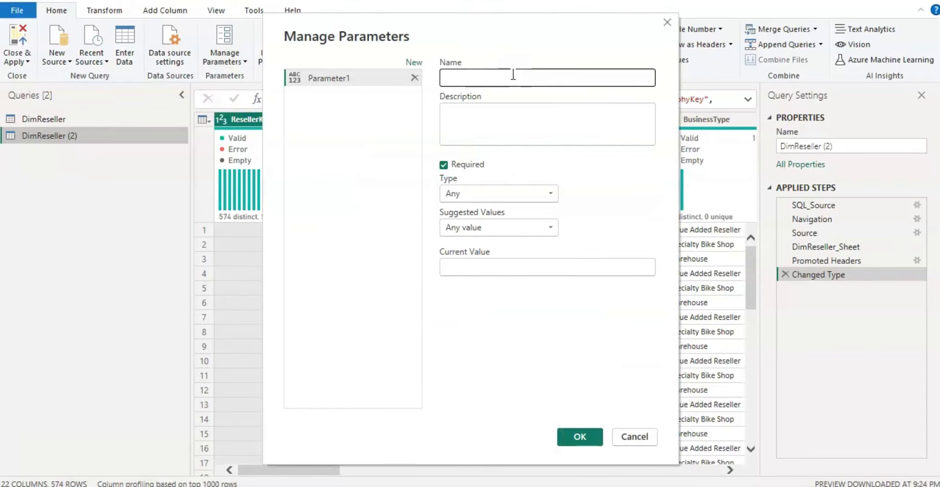
pyautogui.write('MyDataSource')
pyautogui.click(500, 111)
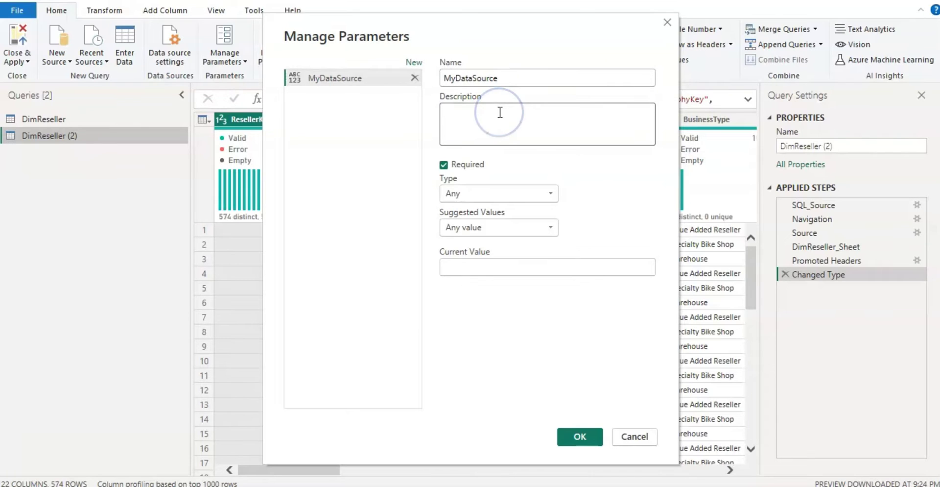
pyautogui.write('select data source')
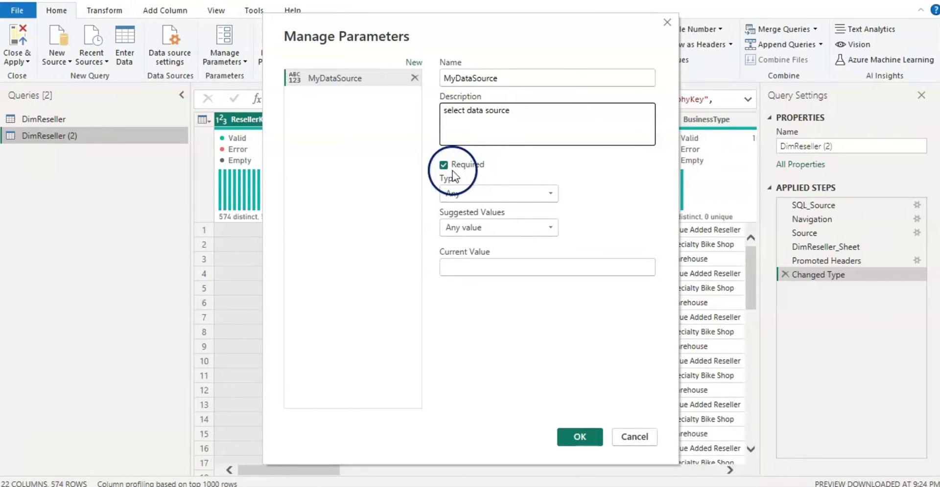
# Make MyDataSource a Text parameter with suggested values Excel and SQL_Server
pyautogui.click(553, 193)
pyautogui.click(469, 308)
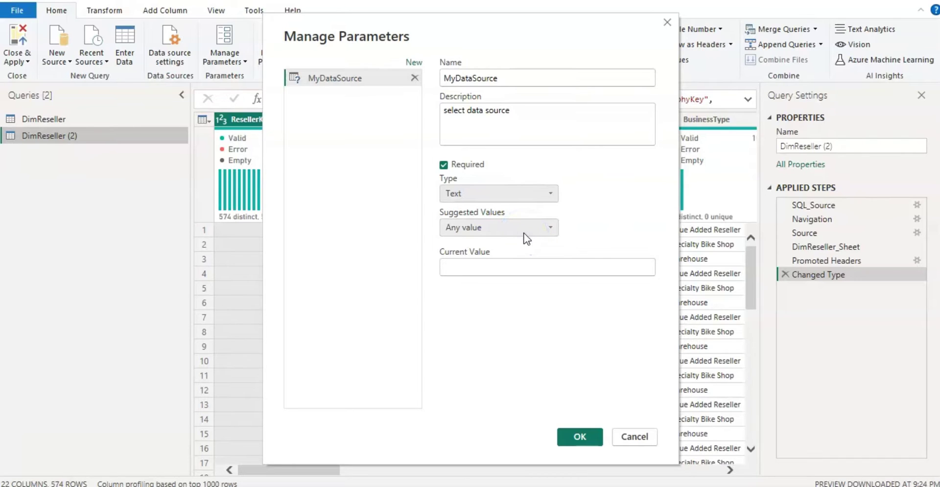
pyautogui.click(551, 228)
pyautogui.click(487, 259)
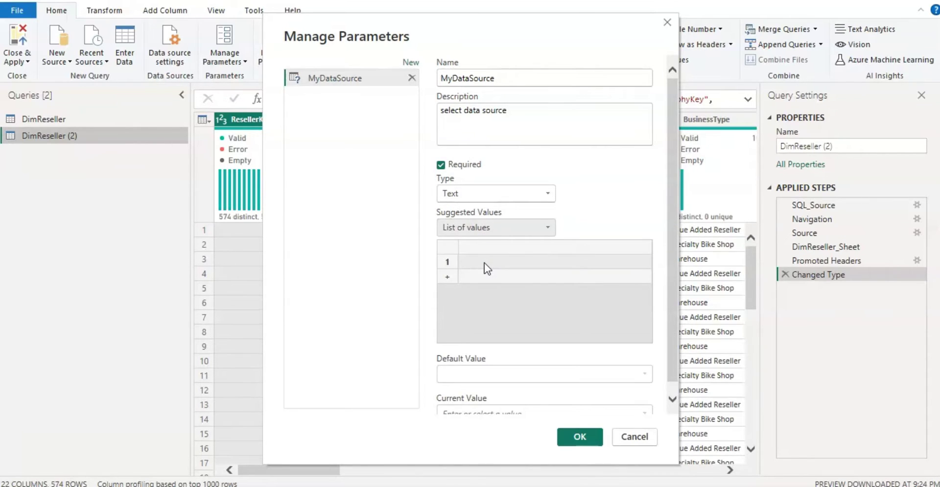
pyautogui.click(483, 262)
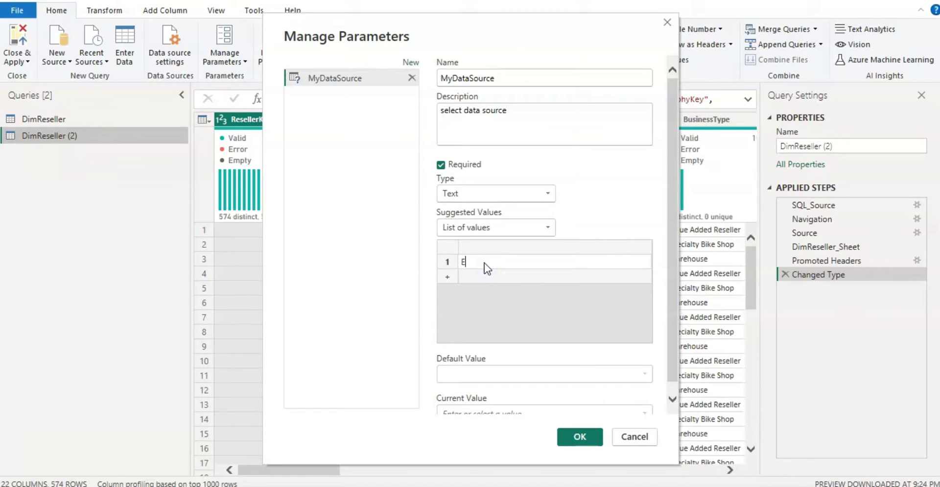
pyautogui.click(483, 276)
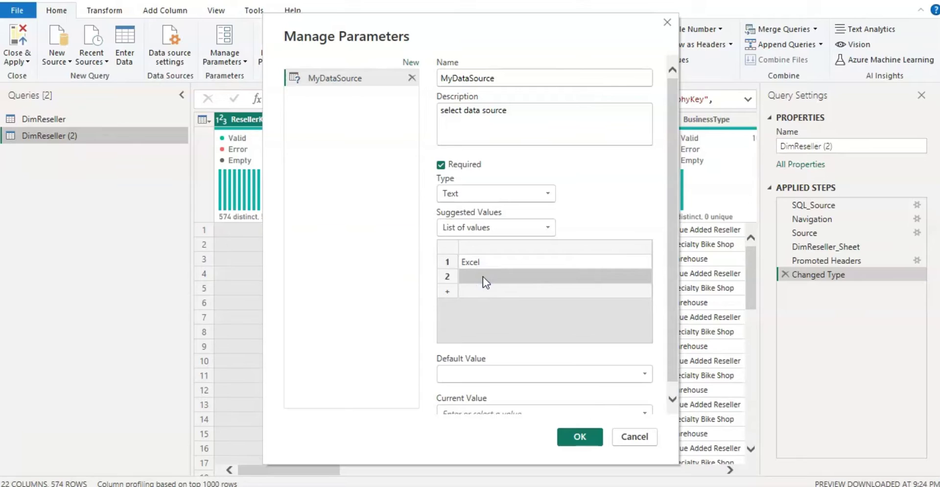
pyautogui.click(482, 276)
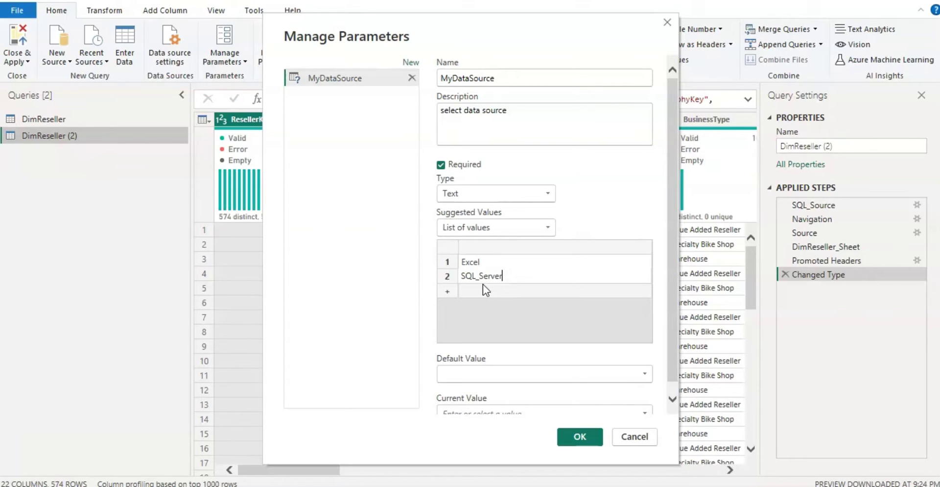
pyautogui.click(483, 284)
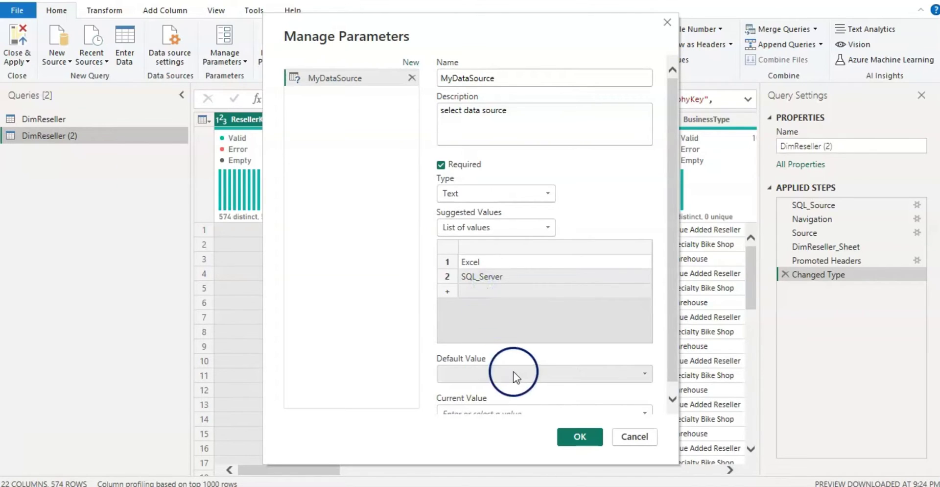
# Set Excel as both default and current value and save the parameter
pyautogui.scroll(-1, 674, 345)
pyautogui.click(645, 363)
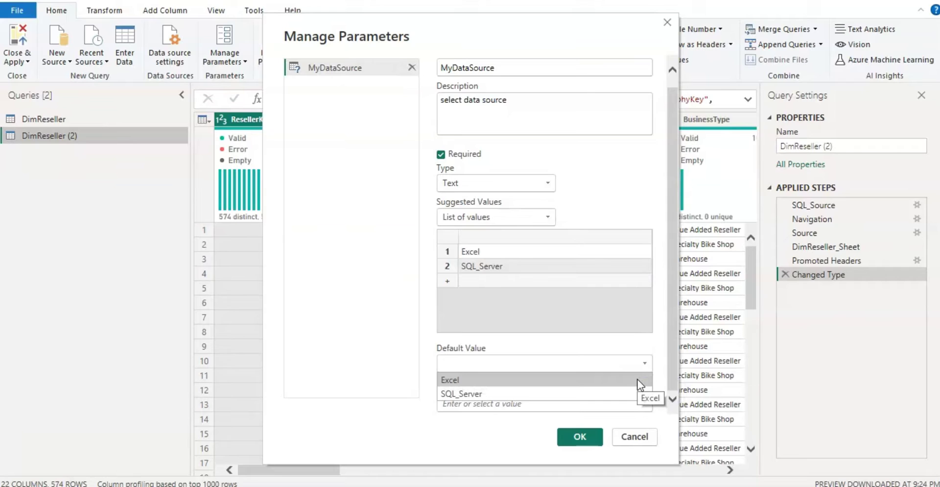
pyautogui.click(638, 381)
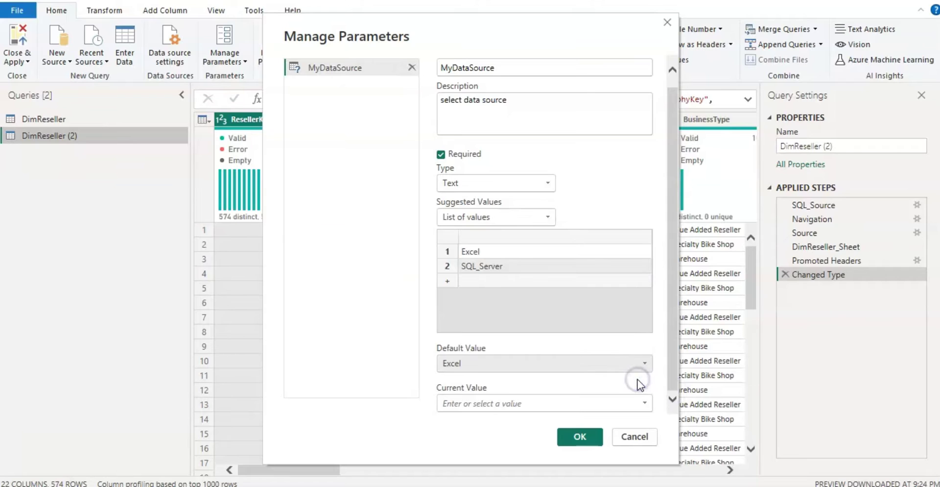
pyautogui.click(644, 404)
pyautogui.click(640, 420)
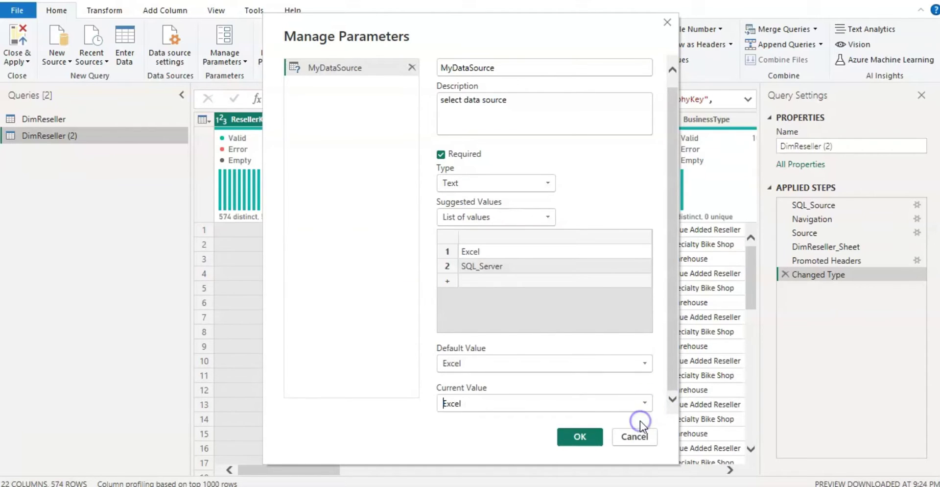
pyautogui.click(480, 410)
pyautogui.click(496, 430)
pyautogui.click(583, 434)
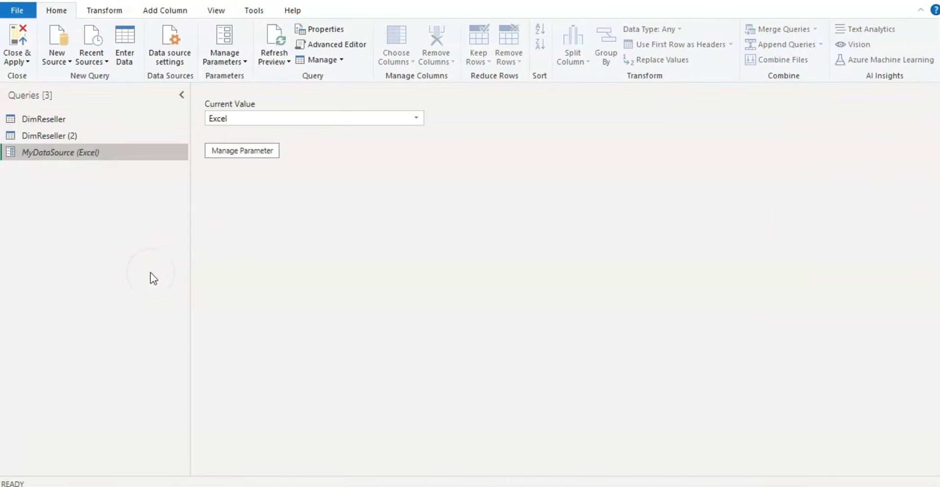
# Check MyDataSource's current value is Excel, then select the DimReseller (2) query
pyautogui.click(420, 118)
pyautogui.click(419, 118)
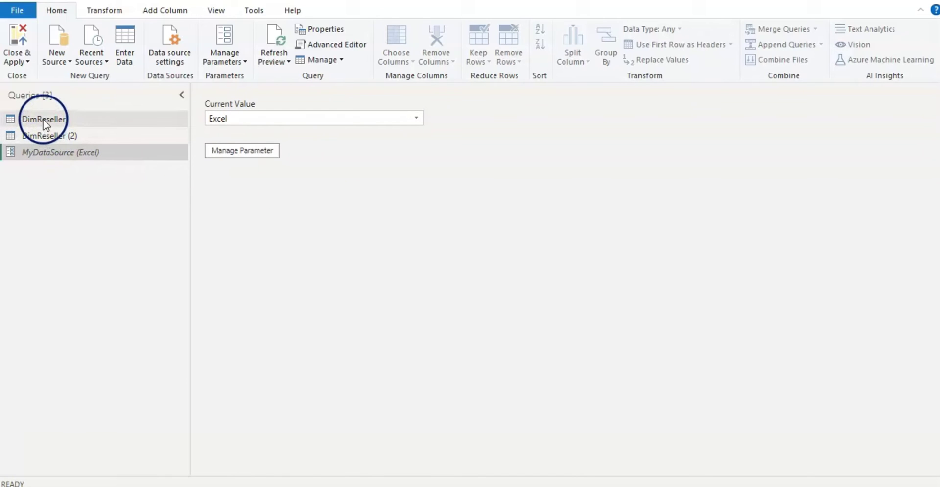
pyautogui.click(43, 136)
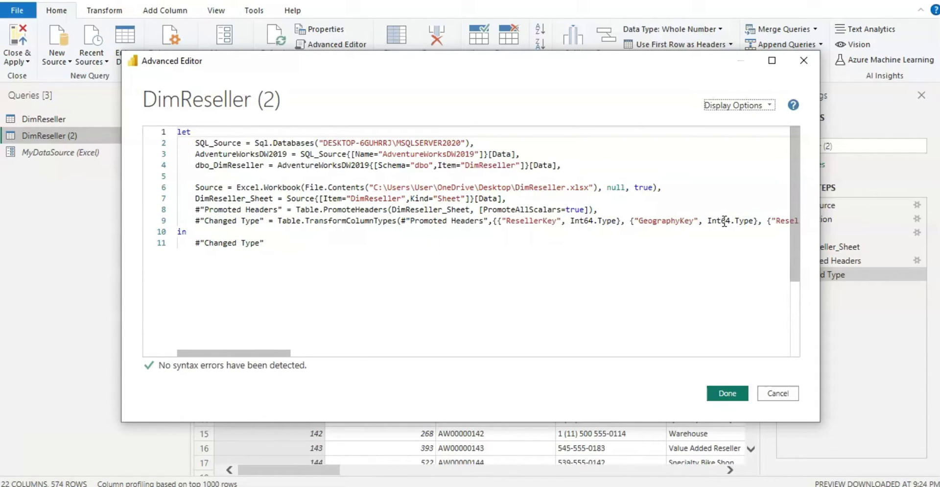
# Add a comma after the Changed Type step and begin a new line 'Result = if('
pyautogui.click(724, 221)
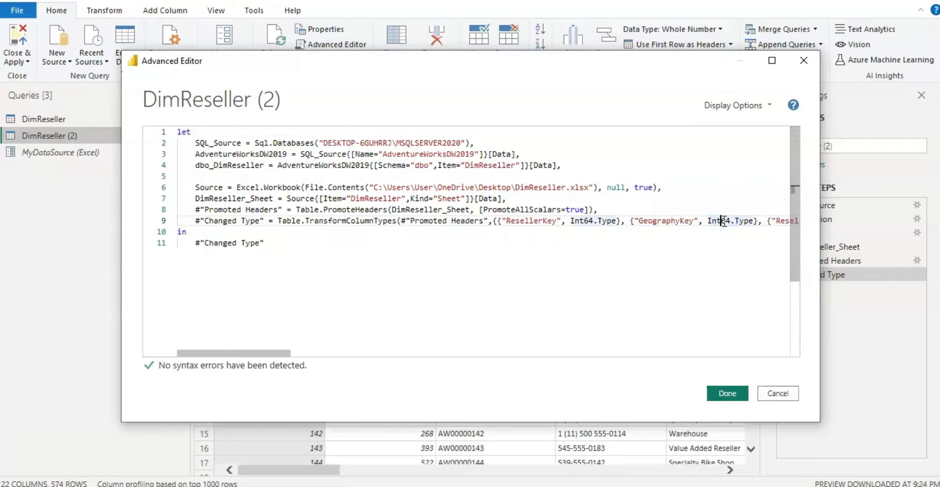
pyautogui.press('End')
pyautogui.write(',')
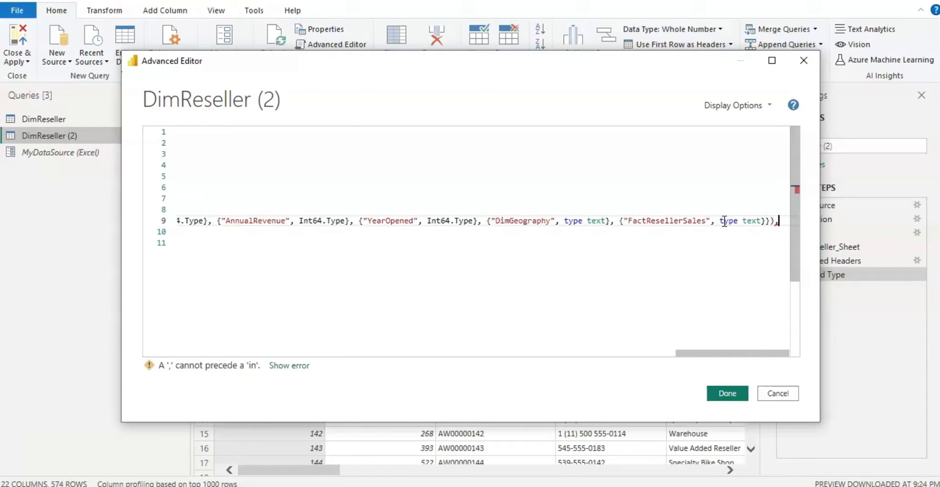
pyautogui.press('Return')
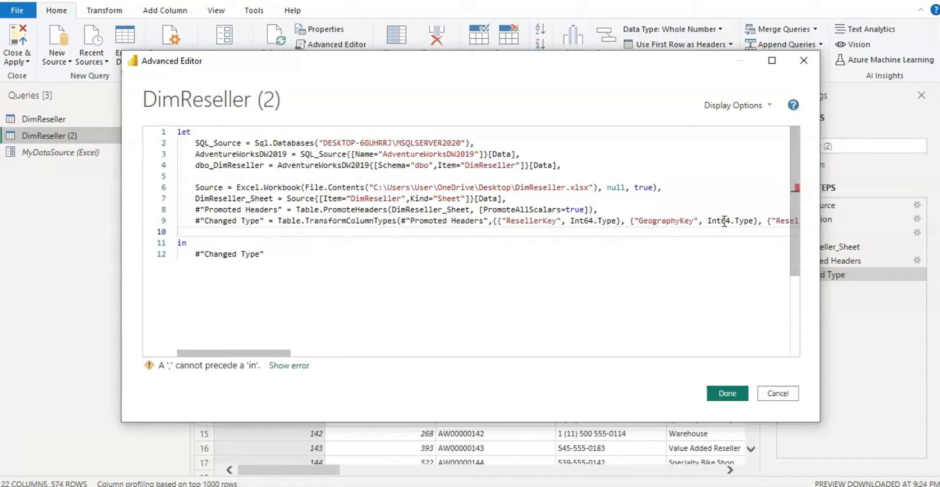
pyautogui.write('Resu')
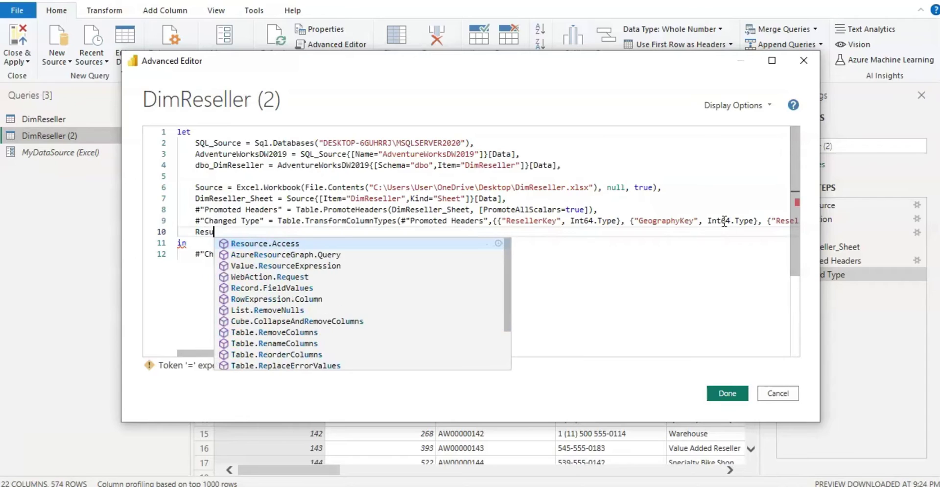
pyautogui.write('lt')
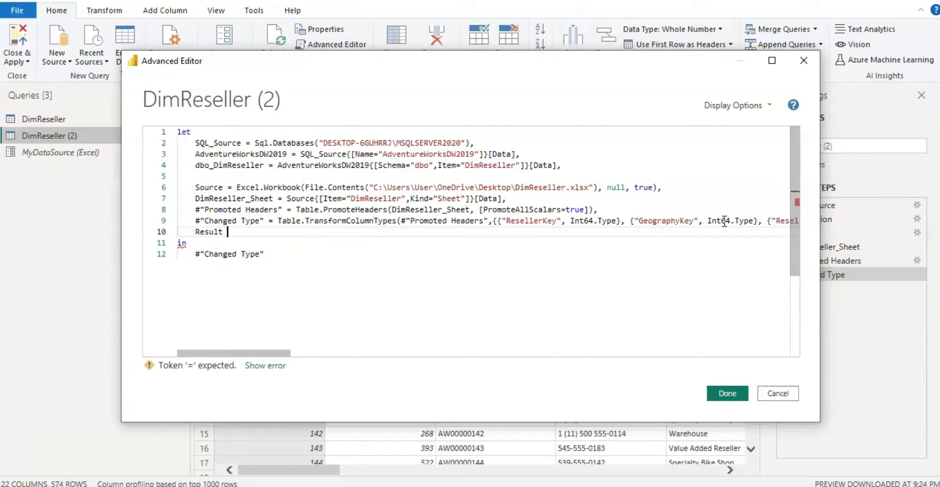
pyautogui.write(' = if')
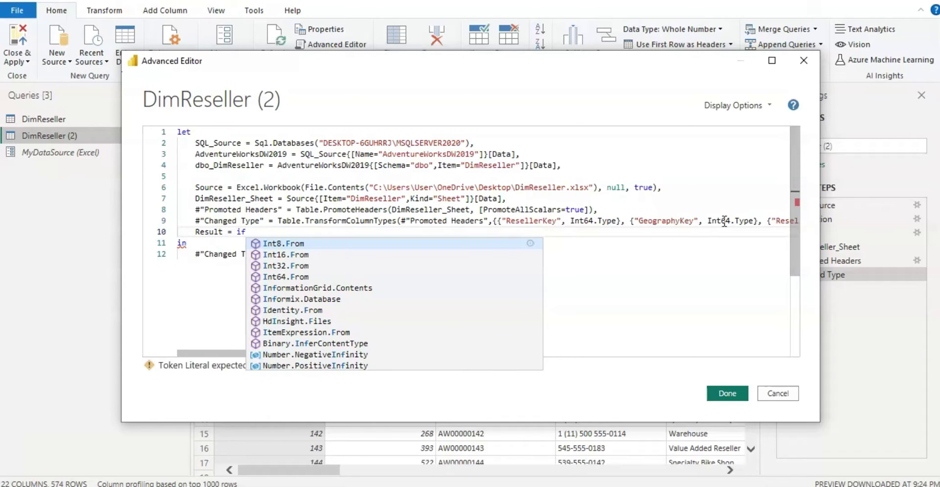
pyautogui.write('(')
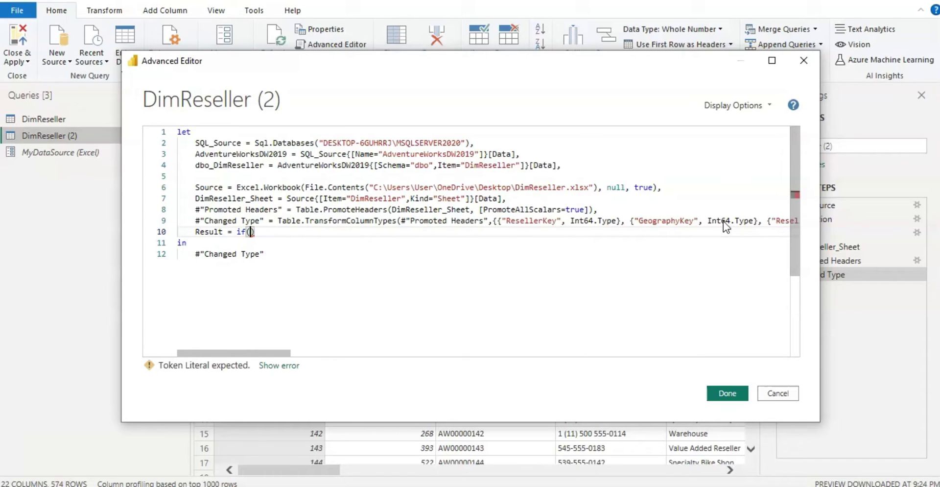
# Write if(MyDataSource="Excel") then on line 10 and paste #"Changed Type" as the Excel result
pyautogui.write('My')
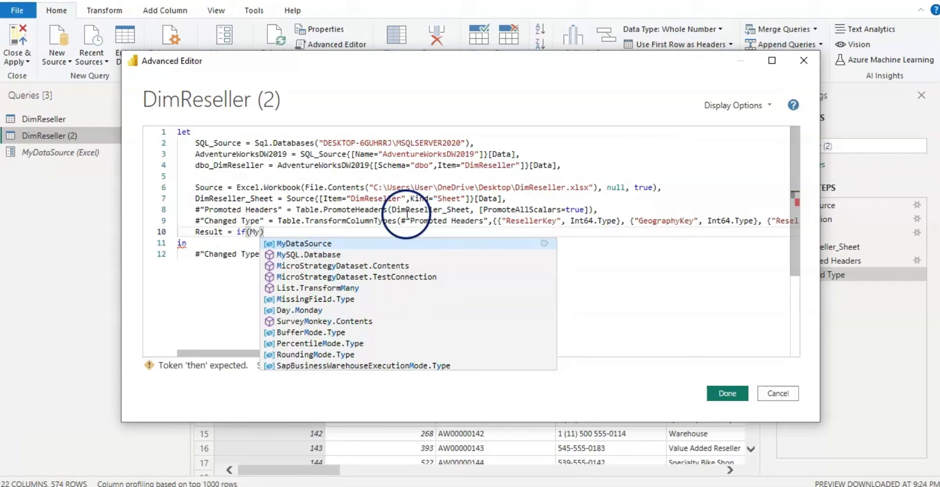
pyautogui.click(327, 245)
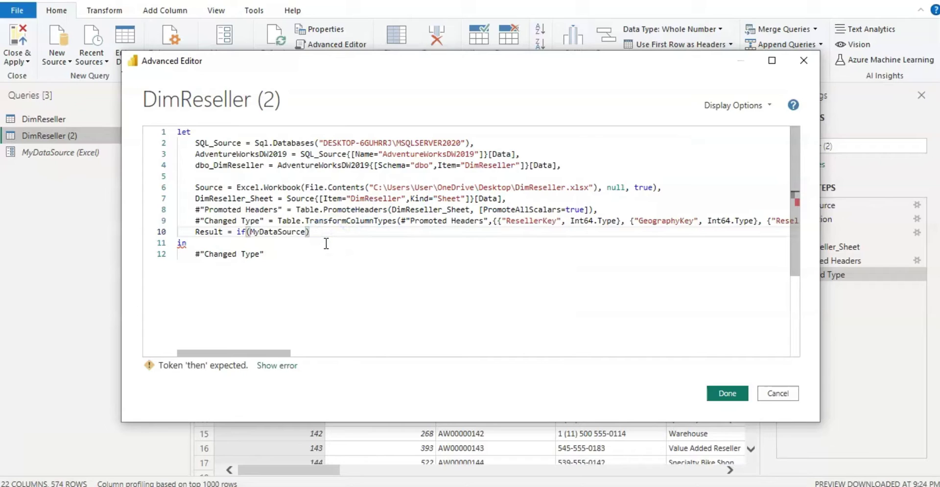
pyautogui.write('=')
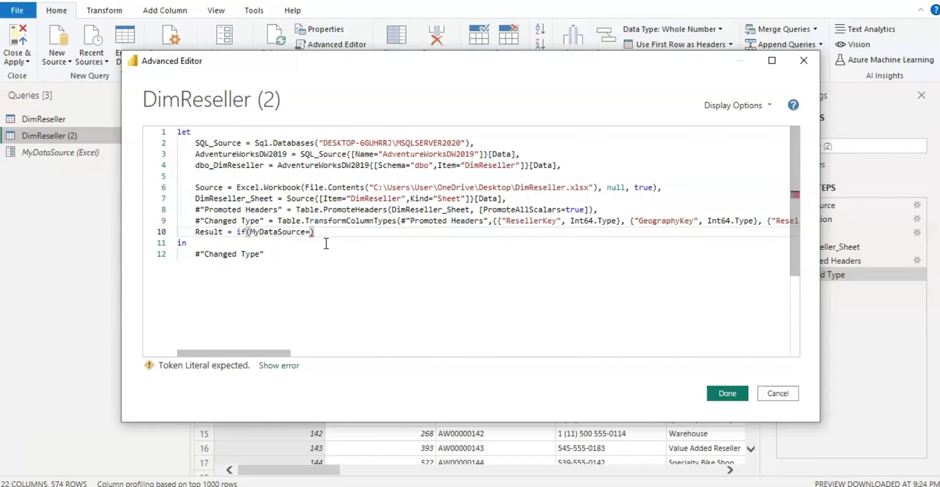
pyautogui.write('"')
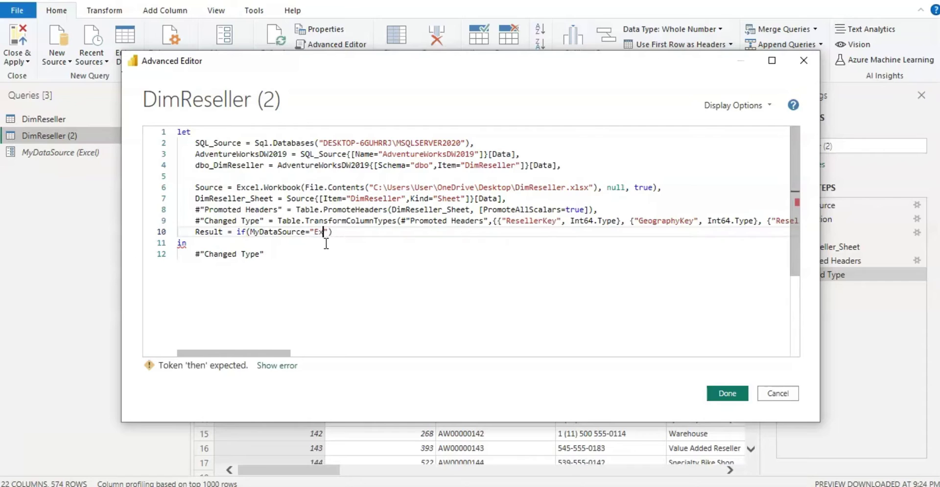
pyautogui.write('Excel')
pyautogui.press('Right')
pyautogui.write('then')
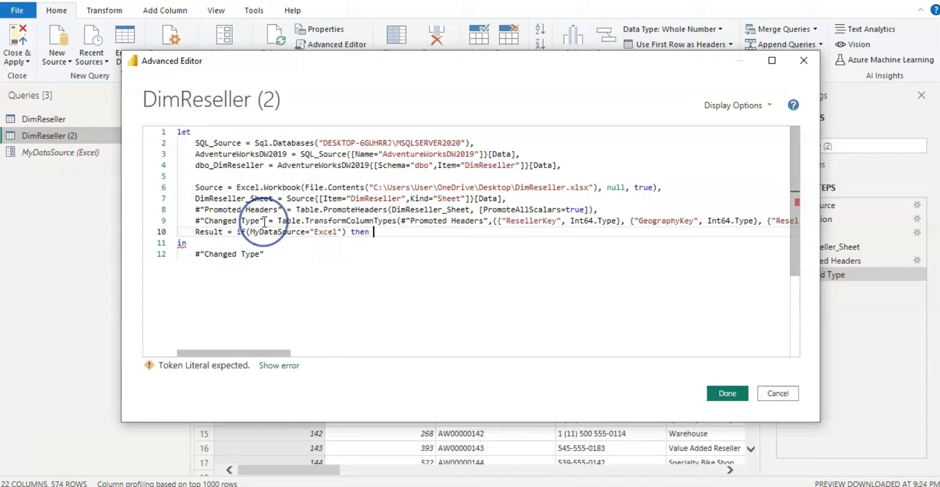
pyautogui.moveTo(265, 221); pyautogui.dragTo(196, 220)
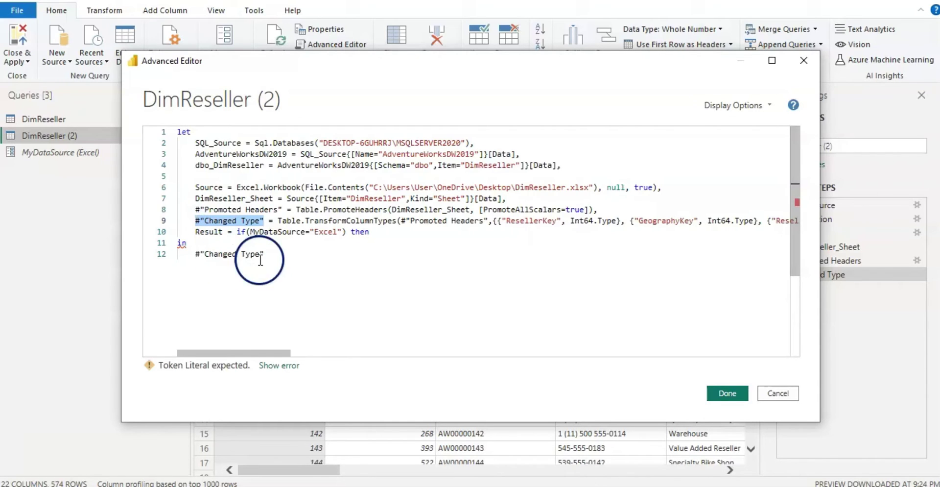
pyautogui.click(392, 235)
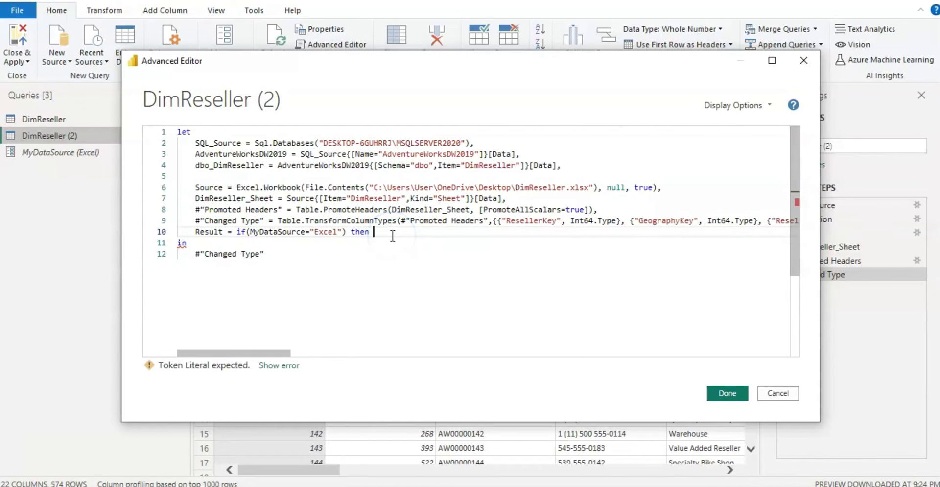
pyautogui.hotkey('ctrl', 'v')
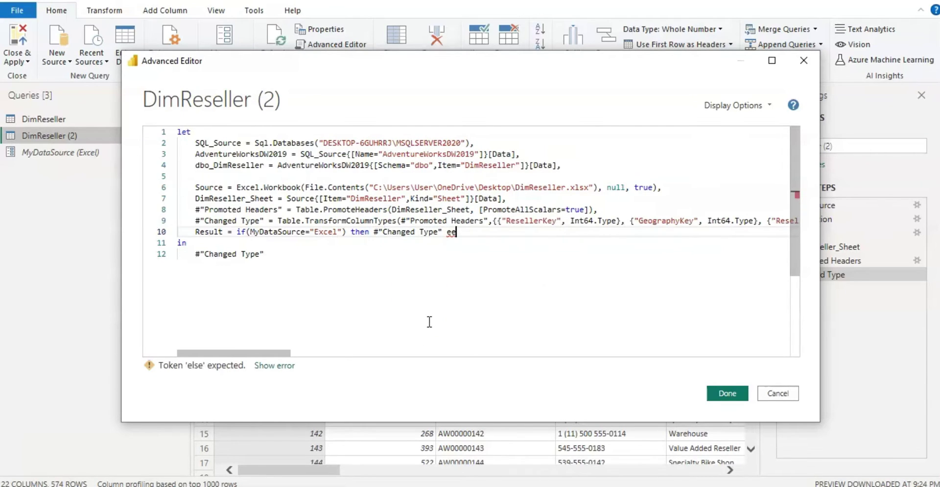
# Add else followed by a pasted dbo_DimReseller as the SQL Server result
pyautogui.press('Escape')
pyautogui.write('else')
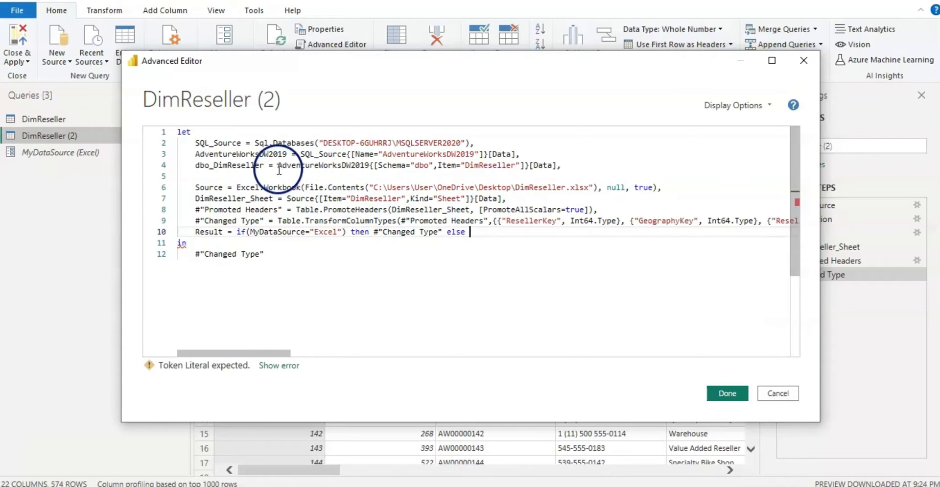
pyautogui.moveTo(264, 161); pyautogui.dragTo(198, 160)
pyautogui.hotkey('ctrl', 'c')
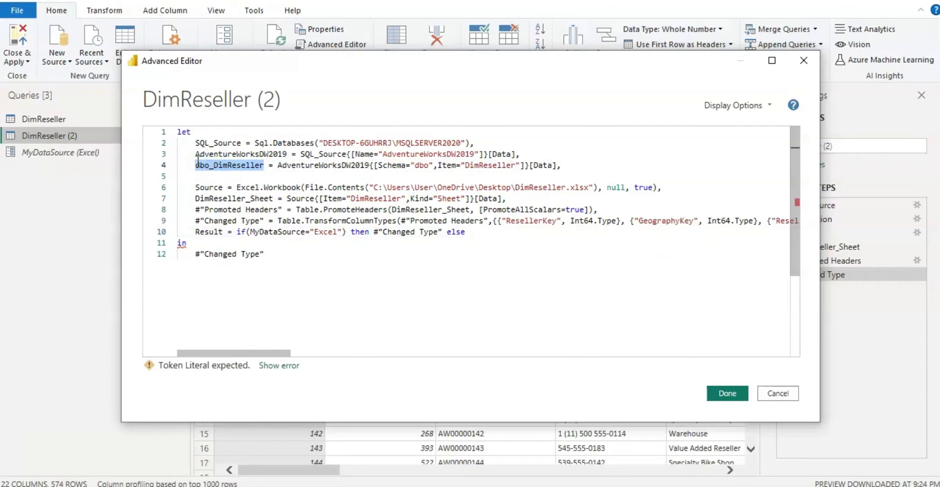
pyautogui.click(488, 236)
pyautogui.hotkey('ctrl', 'v')
pyautogui.click(500, 311)
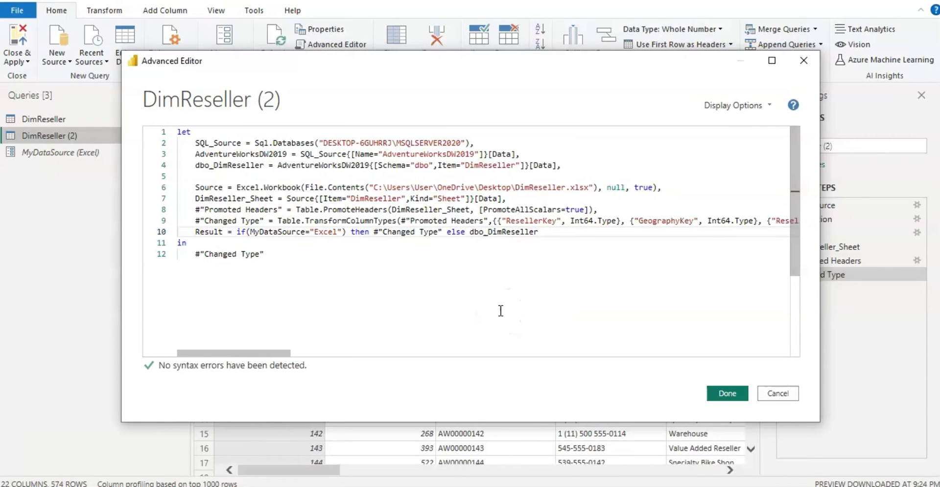
# Replace #"Changed Type" with Result as the query's final output on line 12
pyautogui.click(267, 255)
pyautogui.press('BackSpace')
pyautogui.press('BackSpace')
pyautogui.press('BackSpace')
pyautogui.press('BackSpace')
pyautogui.press('BackSpace')
pyautogui.press('BackSpace')
pyautogui.press('BackSpace')
pyautogui.press('BackSpace')
pyautogui.press('BackSpace')
pyautogui.press('BackSpace')
pyautogui.press('BackSpace')
pyautogui.press('BackSpace')
pyautogui.press('BackSpace')
pyautogui.press('BackSpace')
pyautogui.press('BackSpace')
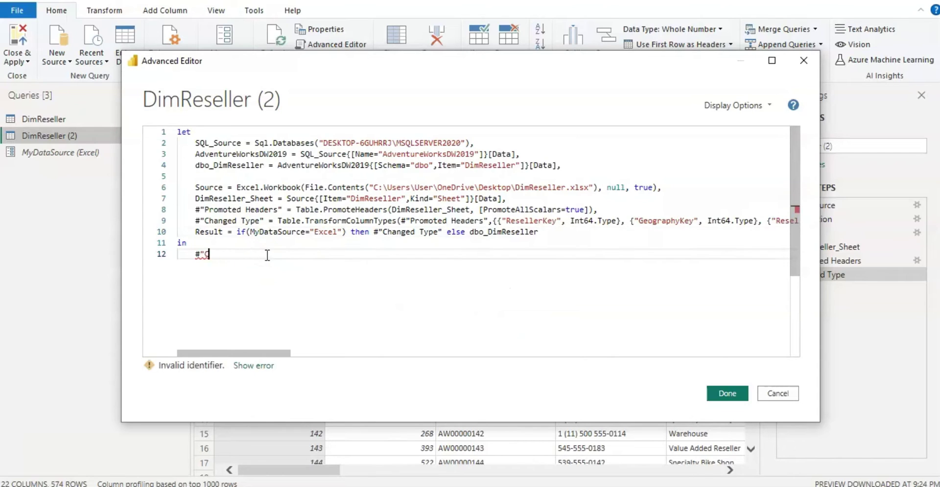
pyautogui.write('Result')
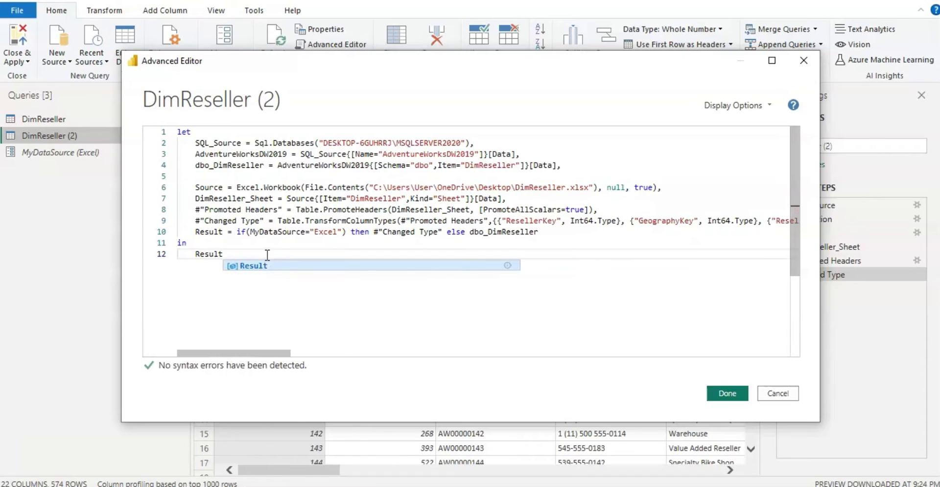
pyautogui.click(254, 266)
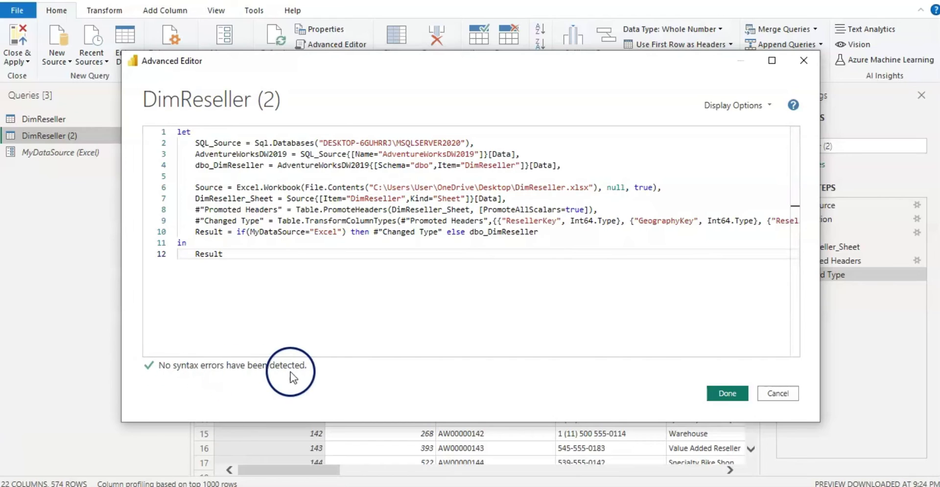
# Save the edited code, inspect the original SQL DimReseller query unchanged, and choose Delete on it
pyautogui.click(728, 394)
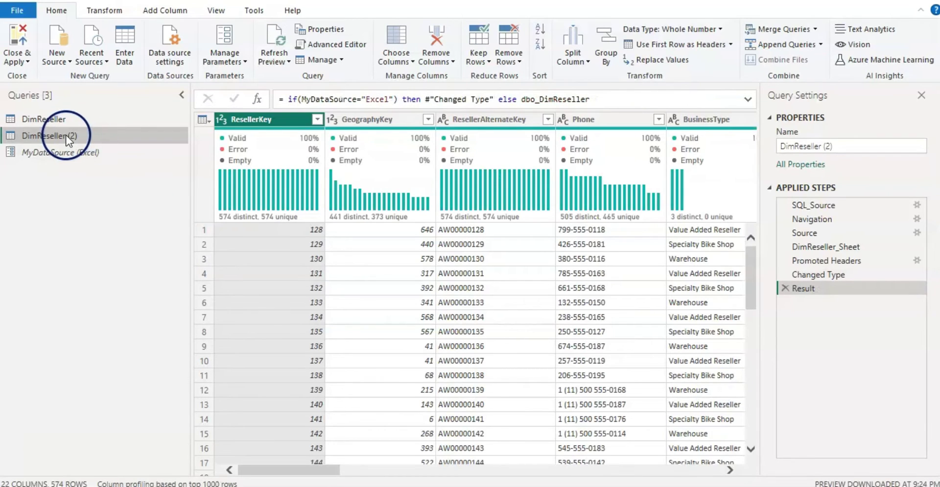
pyautogui.click(54, 119)
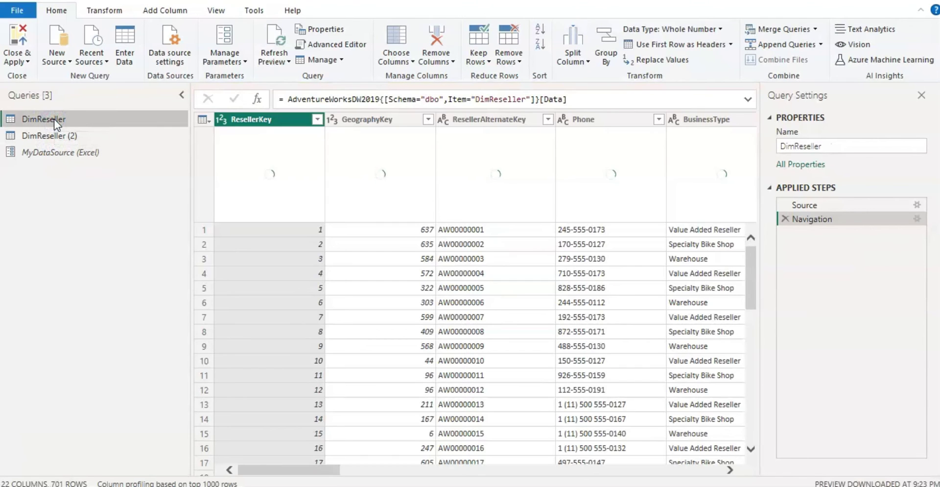
pyautogui.click(357, 49)
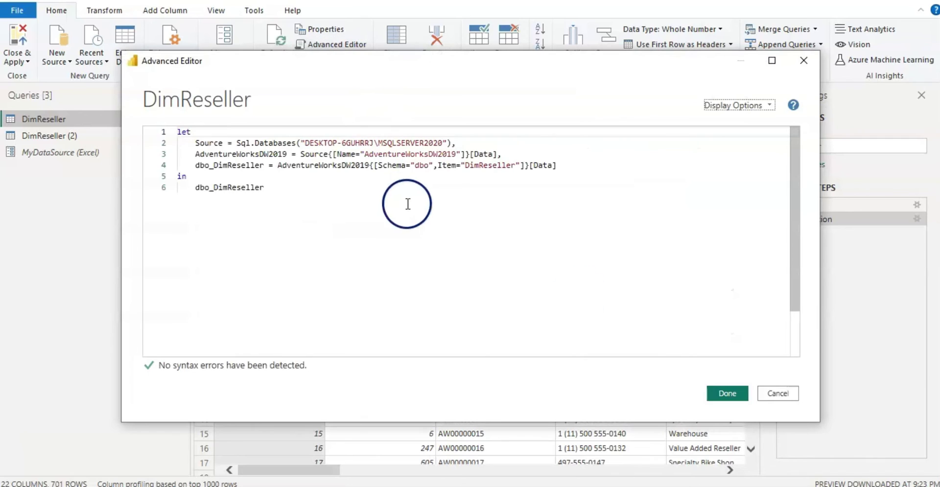
pyautogui.click(794, 394)
pyautogui.rightClick(111, 120)
pyautogui.click(128, 163)
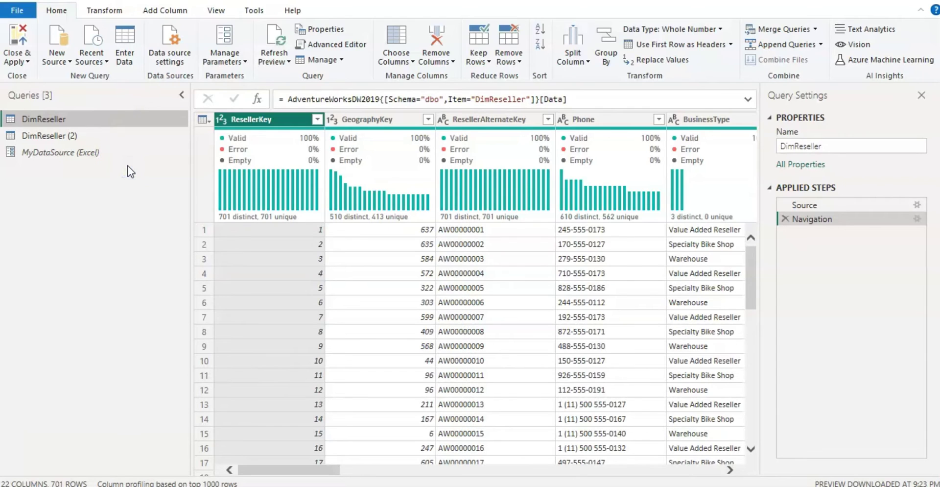
# Confirm deleting the original query and rename DimReseller (2) to DimReseller
pyautogui.click(515, 271)
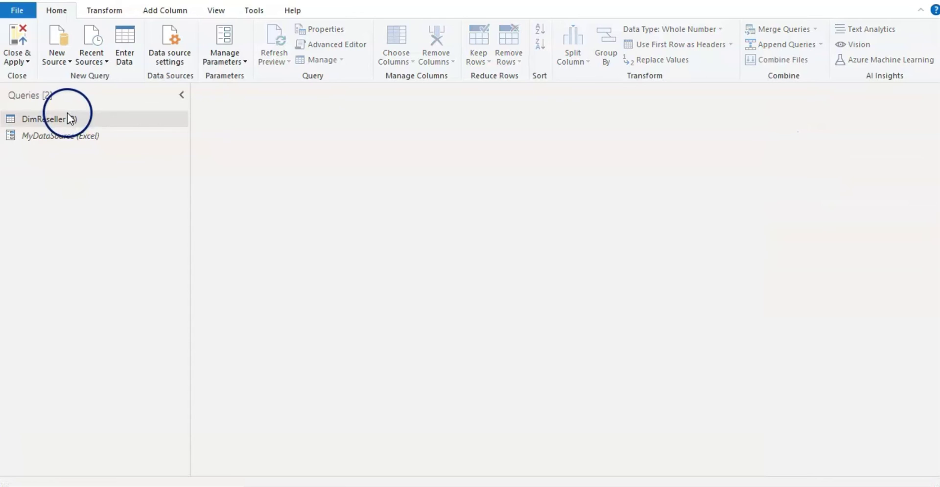
pyautogui.click(67, 119)
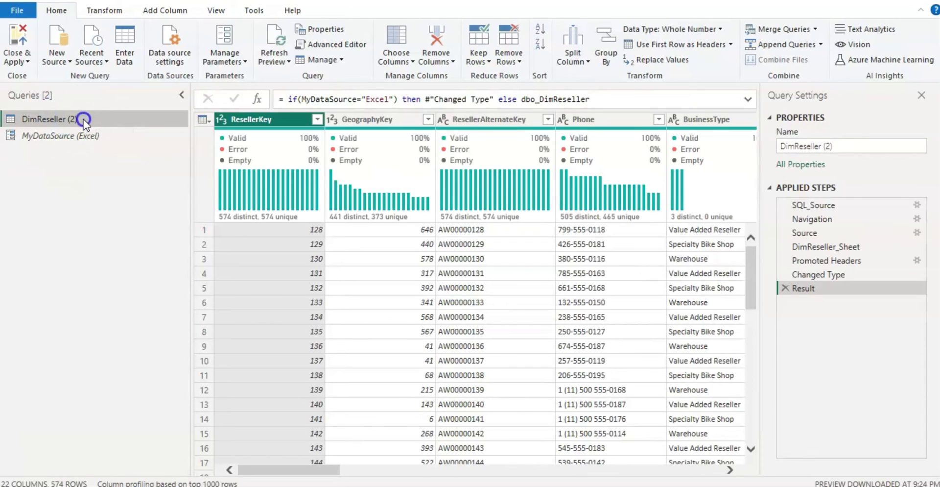
pyautogui.doubleClick(84, 119)
pyautogui.click(83, 119)
pyautogui.press('BackSpace')
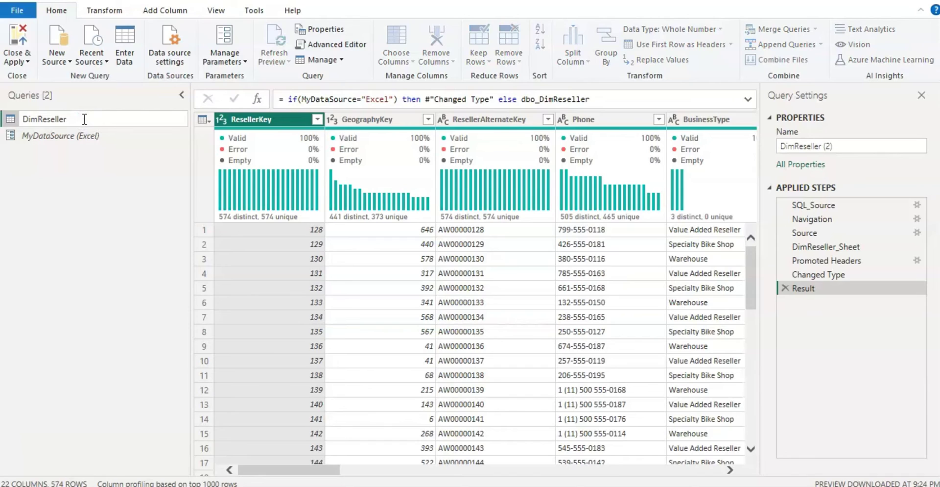
pyautogui.press('Return')
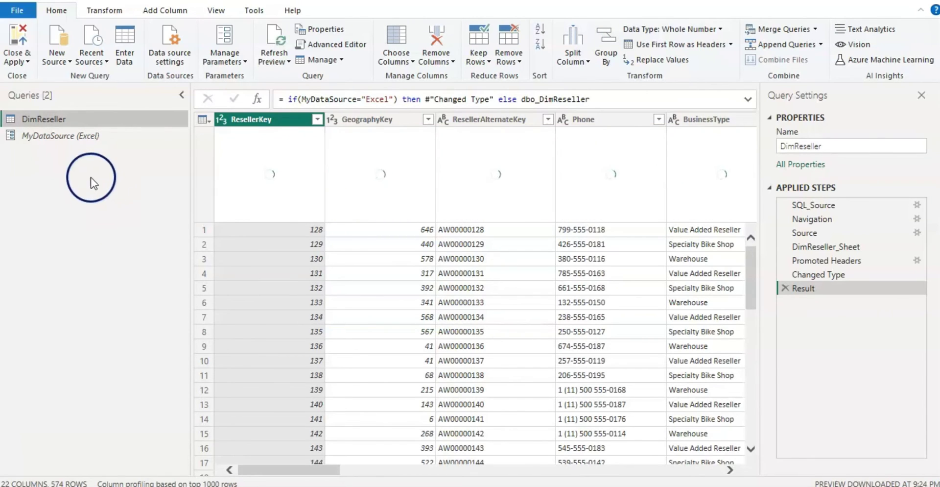
# Check the MyDataSource parameter's value, then return to the 574-row DimReseller query
pyautogui.click(81, 138)
pyautogui.click(49, 119)
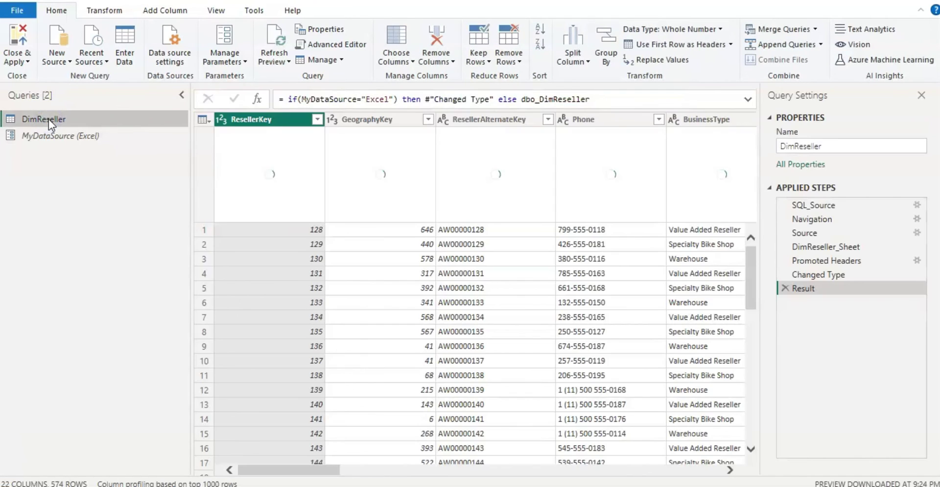
pyautogui.click(54, 122)
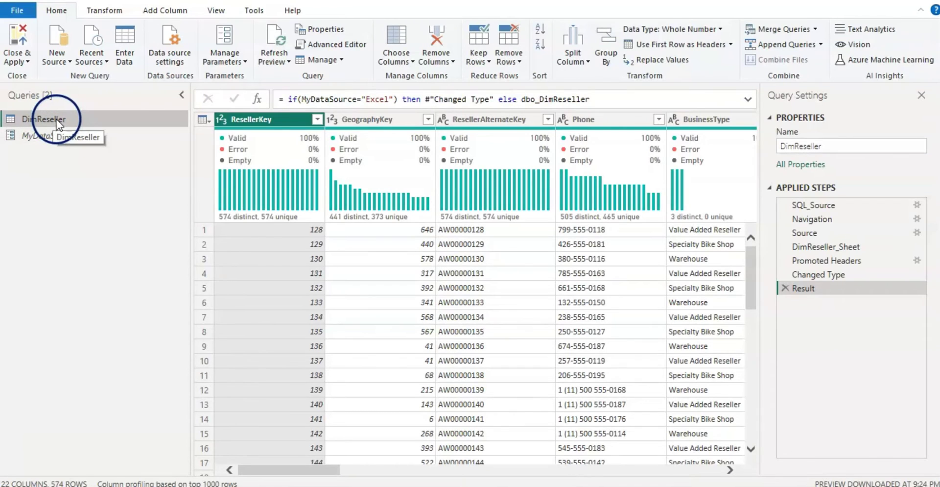
# Insert a blank line before the Result step in DimReseller's code, then Close & Apply
pyautogui.click(360, 45)
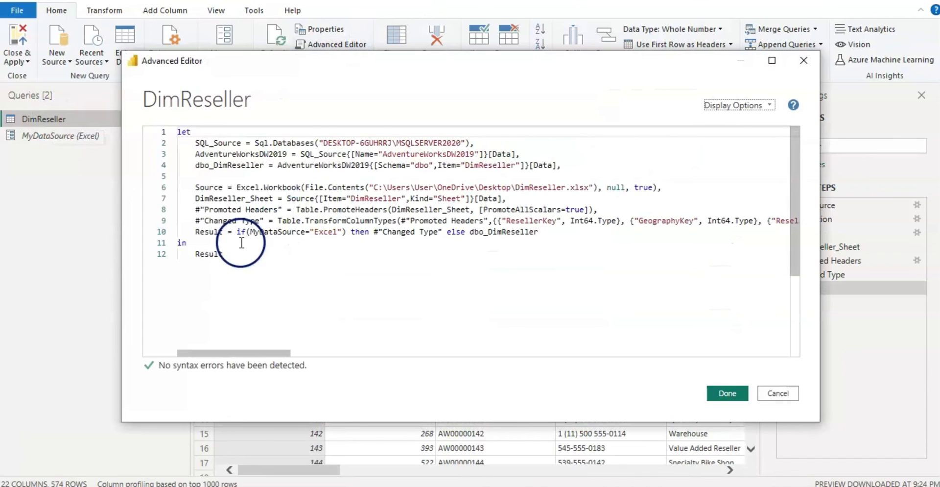
pyautogui.click(195, 233)
pyautogui.press('Return')
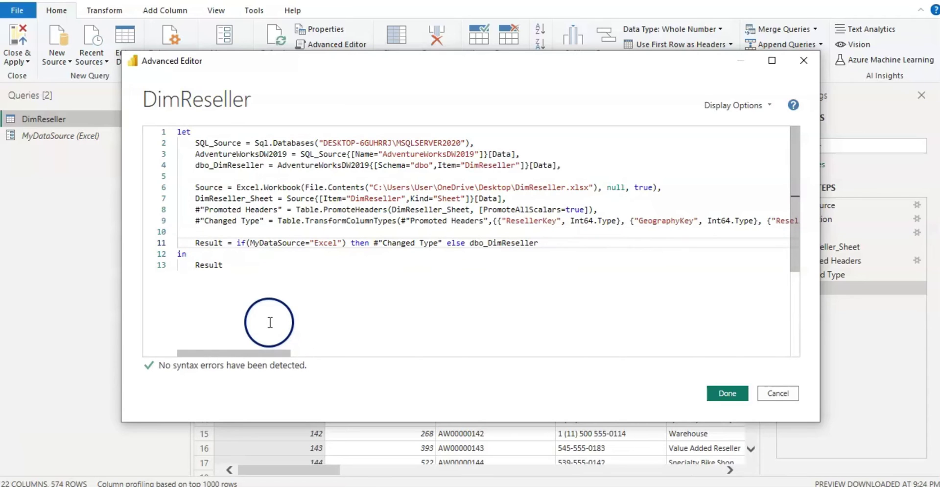
pyautogui.click(726, 393)
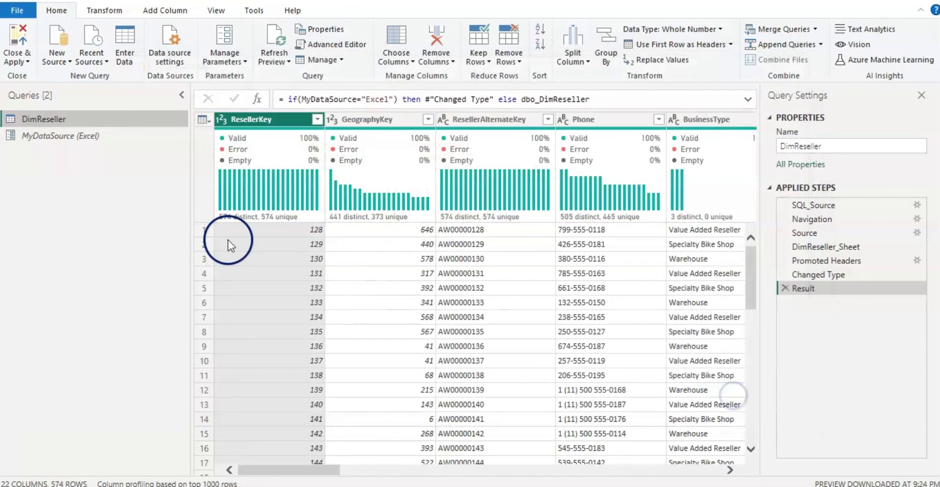
pyautogui.click(28, 61)
pyautogui.click(30, 79)
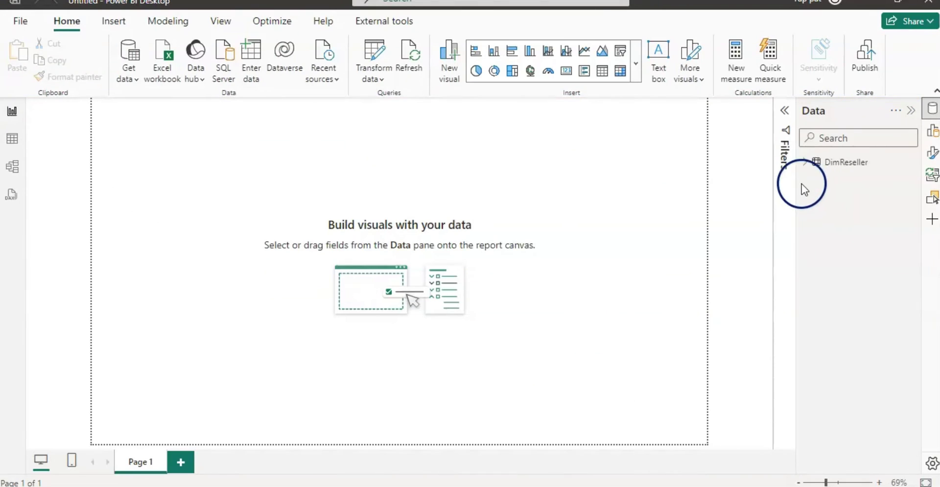
# Add a card visual and move it to the centre of the report page
pyautogui.click(805, 164)
pyautogui.click(805, 163)
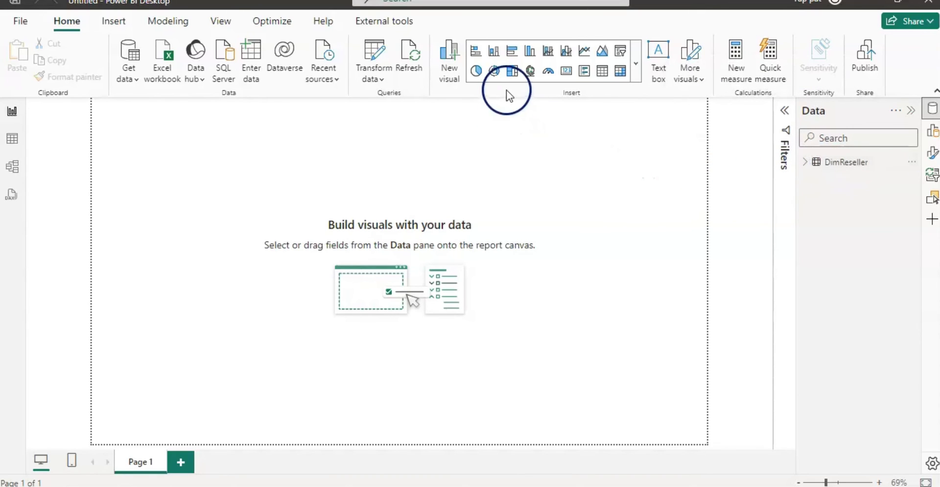
pyautogui.click(566, 71)
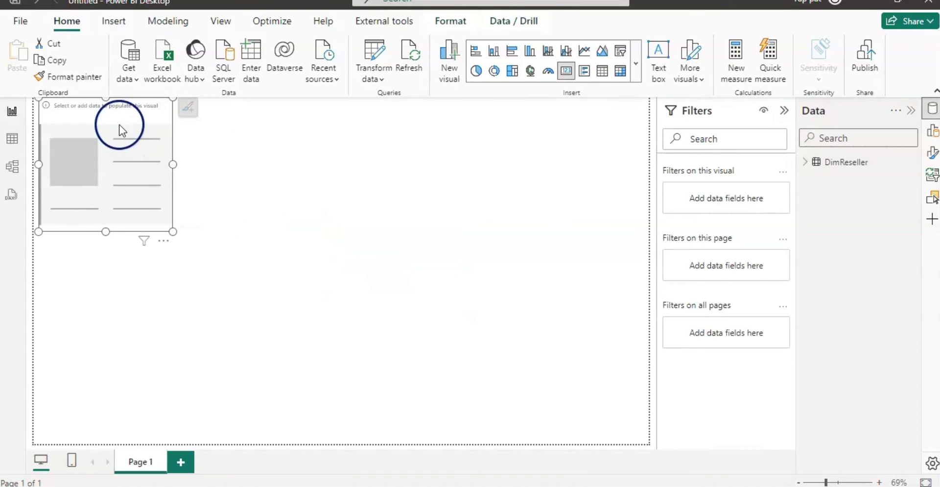
pyautogui.moveTo(104, 103); pyautogui.dragTo(404, 237)
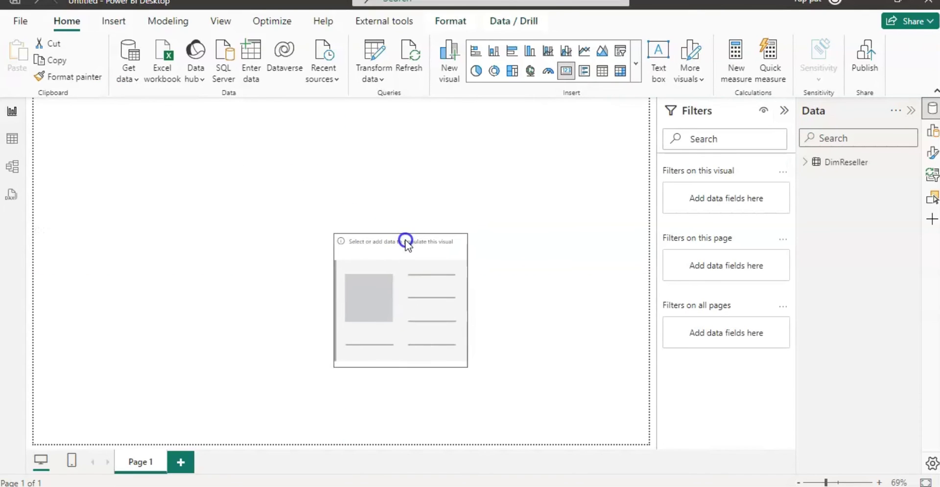
pyautogui.click(784, 113)
# Put ResellerName on the card and set its aggregation to Count, showing 574
pyautogui.click(806, 163)
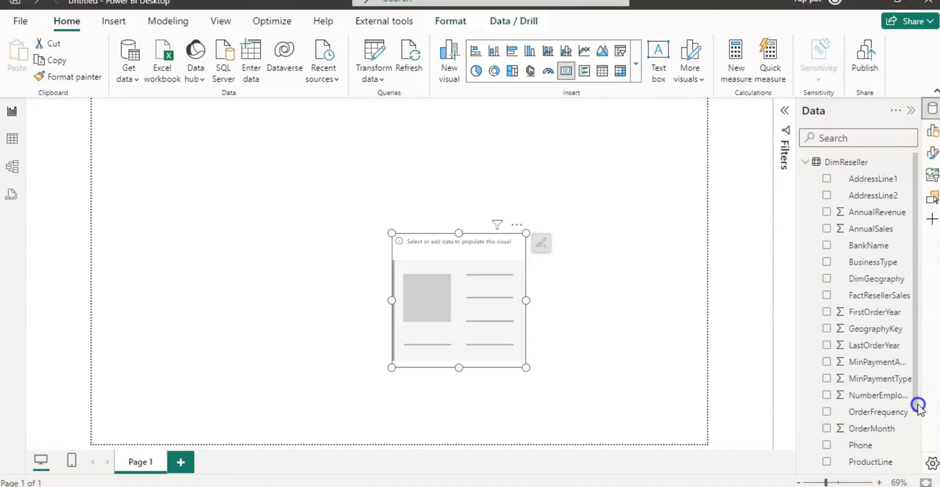
pyautogui.scroll(-3, 879, 446)
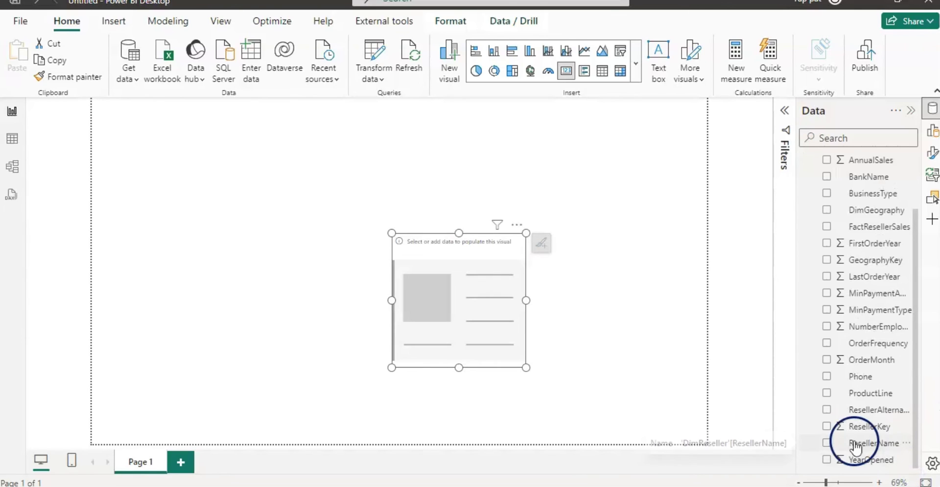
pyautogui.click(827, 443)
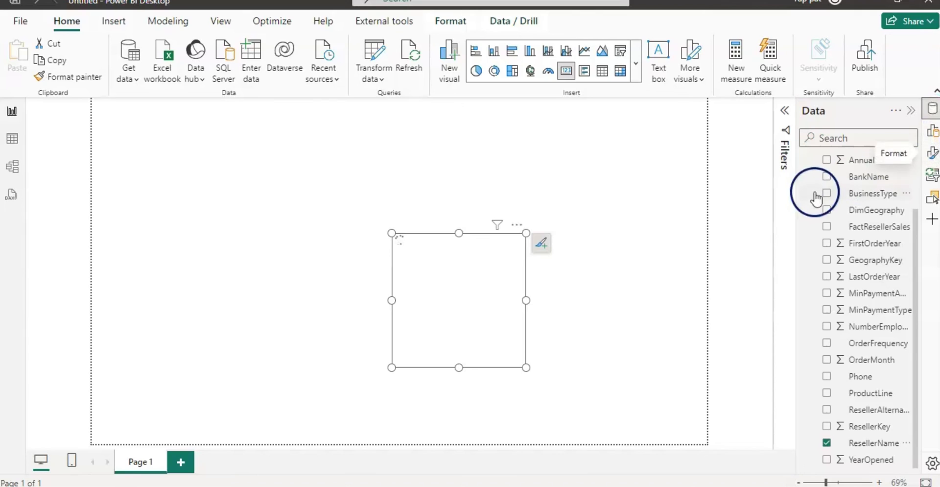
pyautogui.click(932, 132)
pyautogui.click(723, 342)
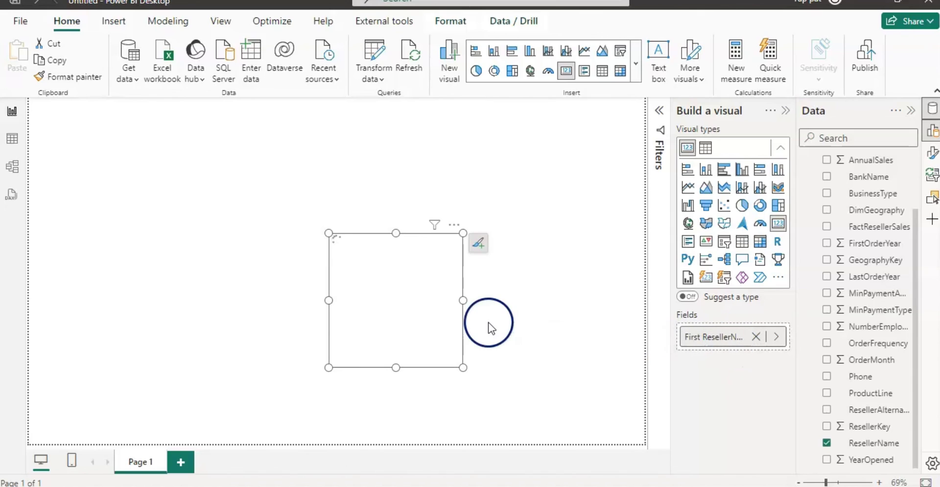
pyautogui.click(739, 338)
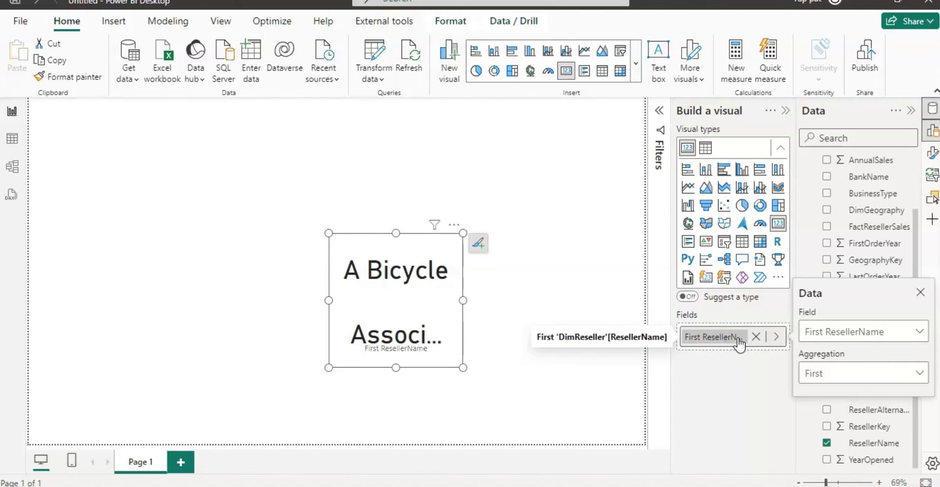
pyautogui.click(917, 372)
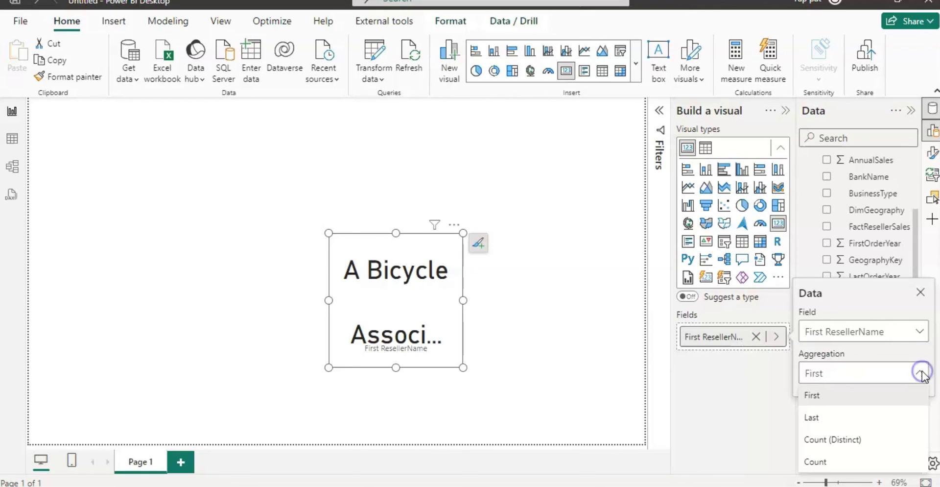
pyautogui.click(827, 460)
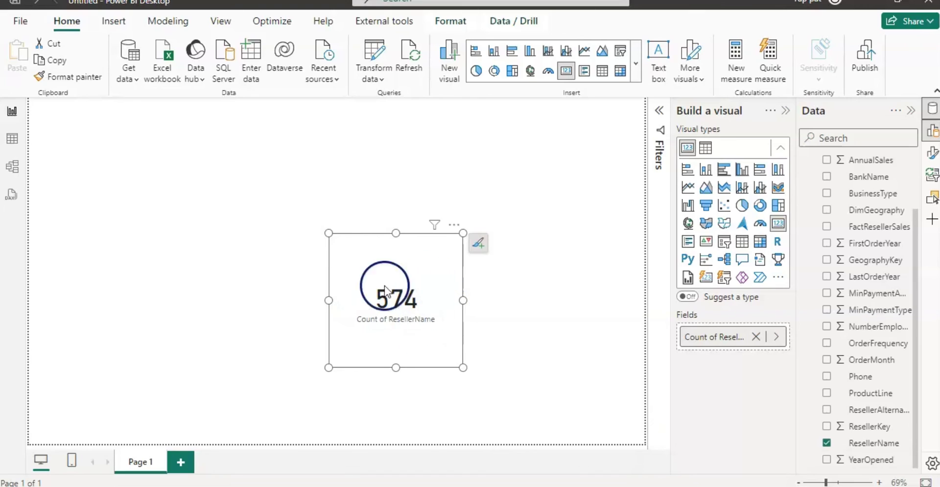
# Raise the card's callout value font size to 58 and collapse the side panels
pyautogui.click(478, 243)
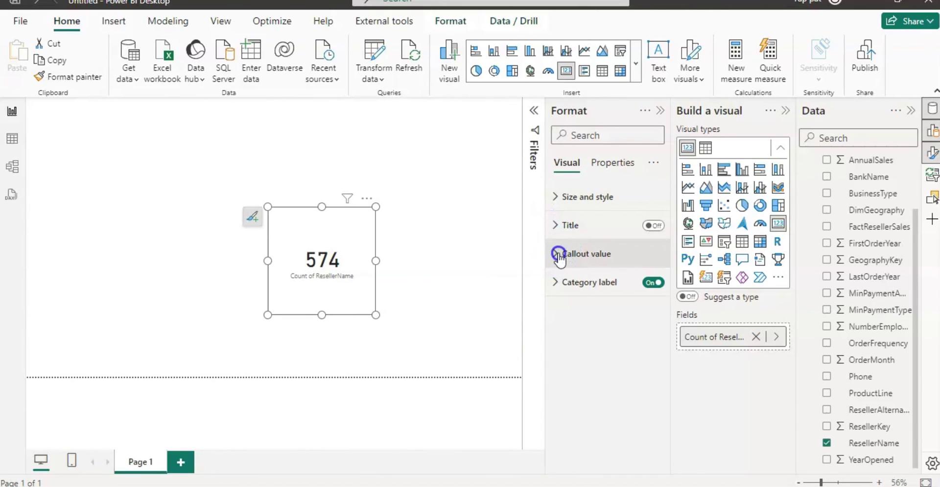
pyautogui.click(559, 254)
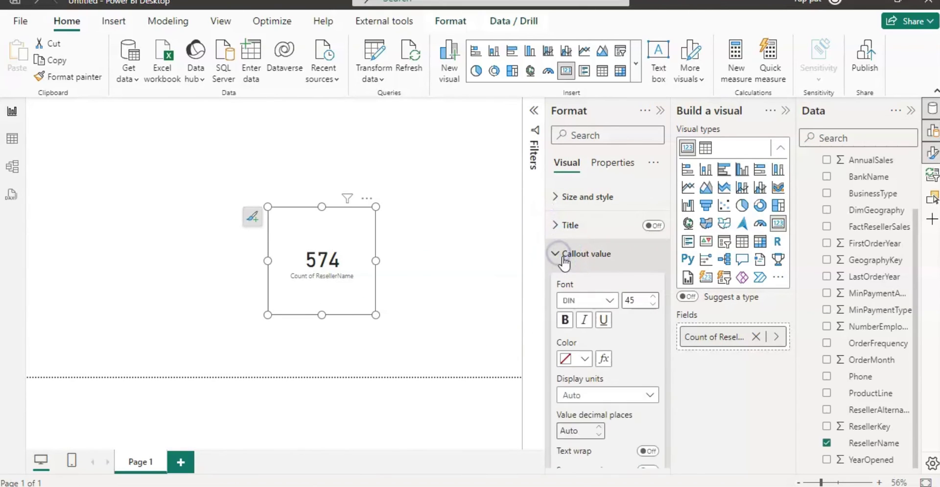
pyautogui.click(654, 297)
pyautogui.click(654, 296)
pyautogui.click(654, 297)
pyautogui.click(654, 296)
pyautogui.click(654, 297)
pyautogui.click(654, 297)
pyautogui.click(653, 297)
pyautogui.click(654, 297)
pyautogui.click(654, 297)
pyautogui.click(654, 297)
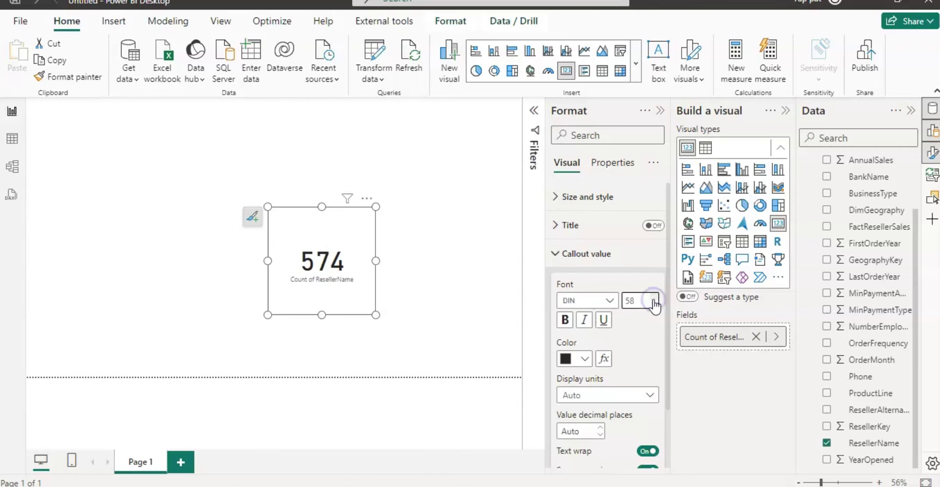
pyautogui.click(419, 301)
pyautogui.click(660, 110)
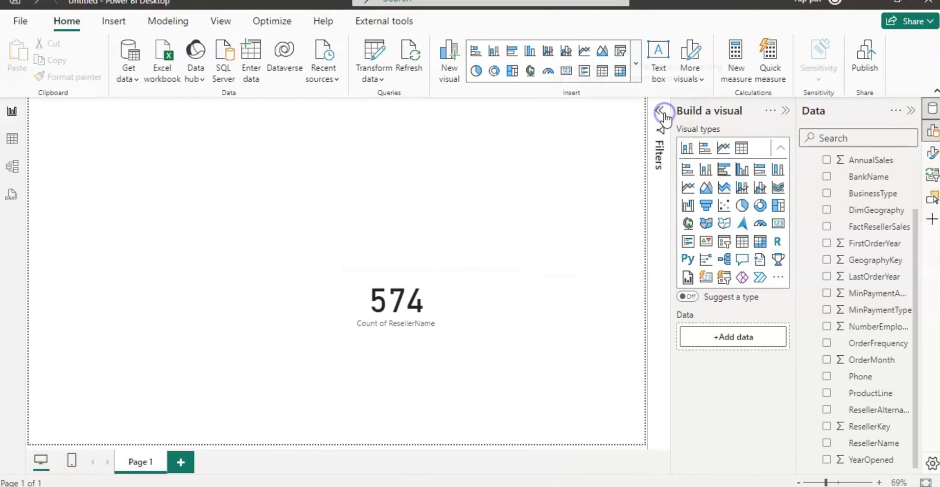
pyautogui.click(786, 112)
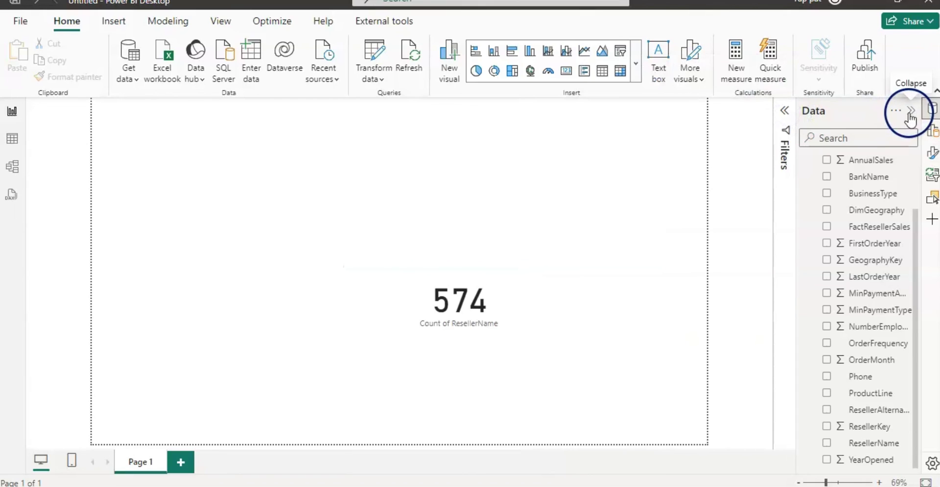
# Set the MyDataSource parameter to SQL_Server in Edit parameters
pyautogui.click(470, 254)
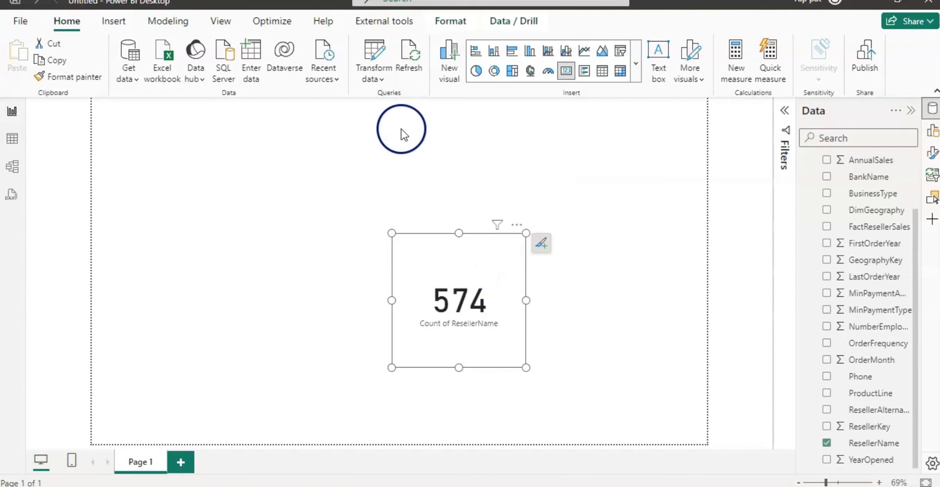
pyautogui.click(383, 79)
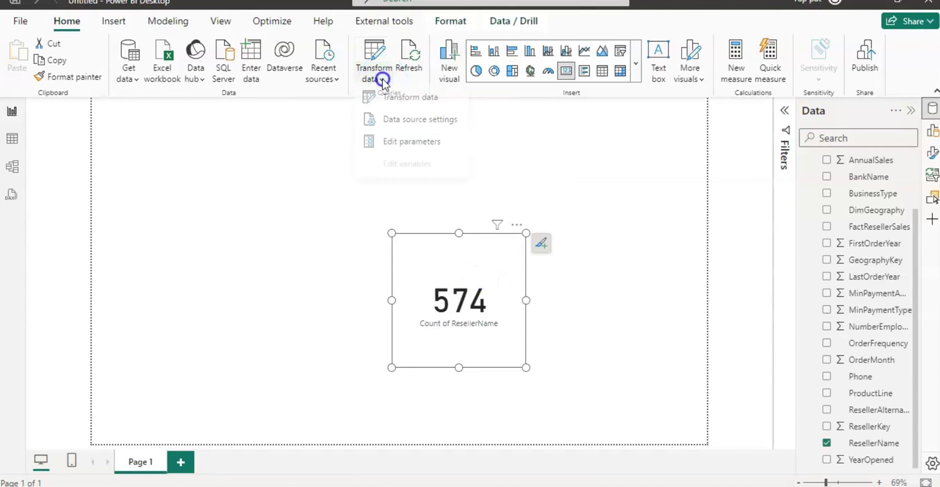
pyautogui.click(392, 145)
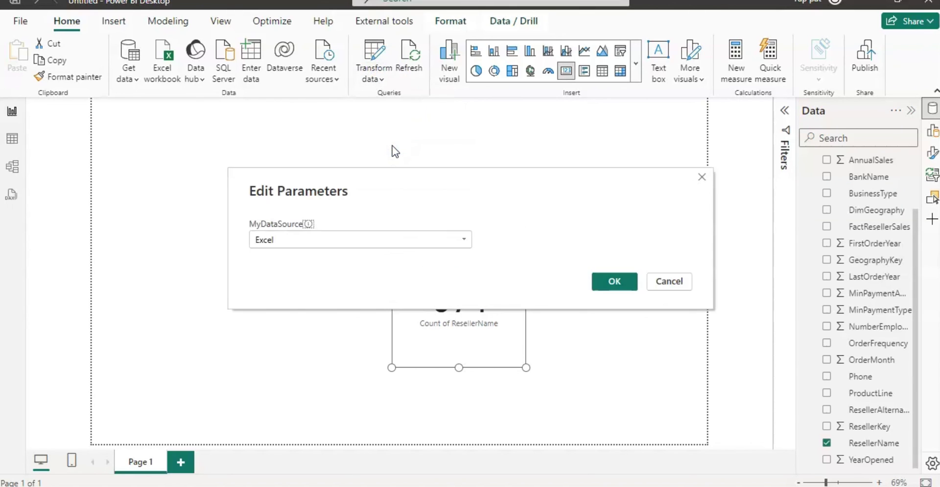
pyautogui.click(465, 240)
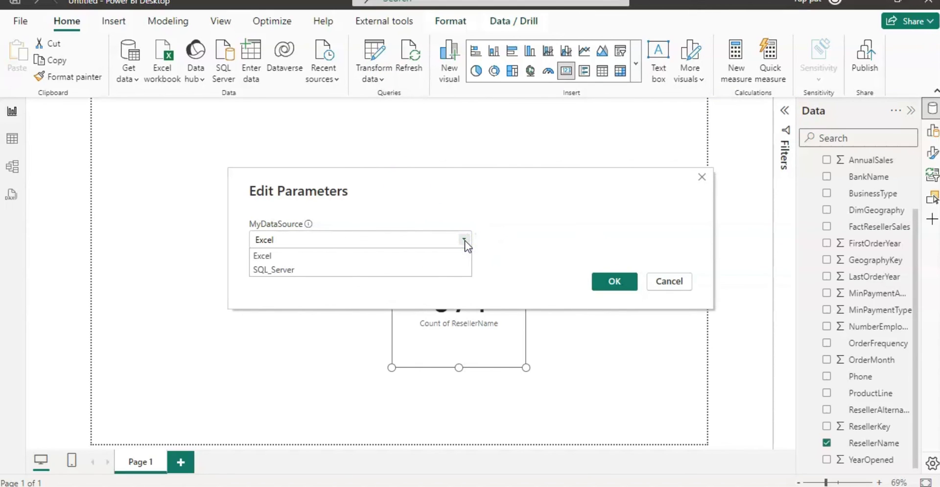
pyautogui.click(283, 273)
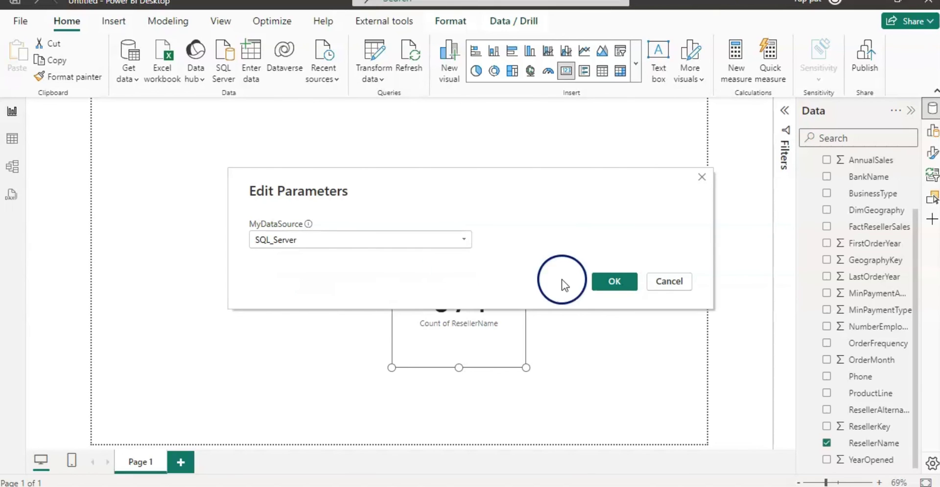
pyautogui.click(614, 282)
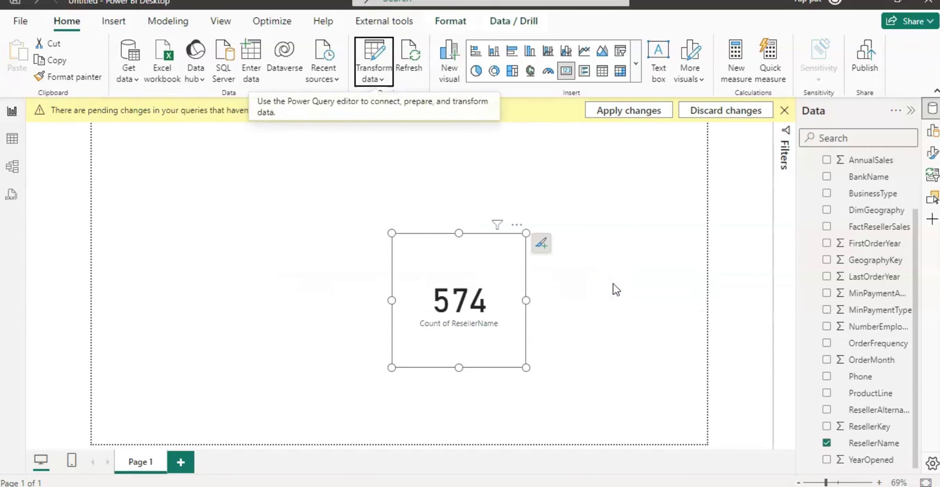
# Apply the pending query changes so the card reloads and shows 701
pyautogui.click(625, 118)
pyautogui.click(284, 268)
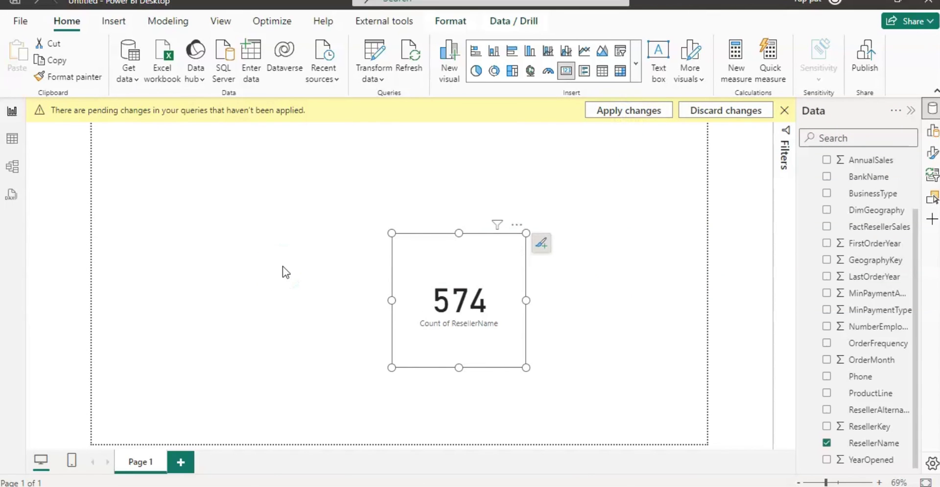
pyautogui.click(220, 332)
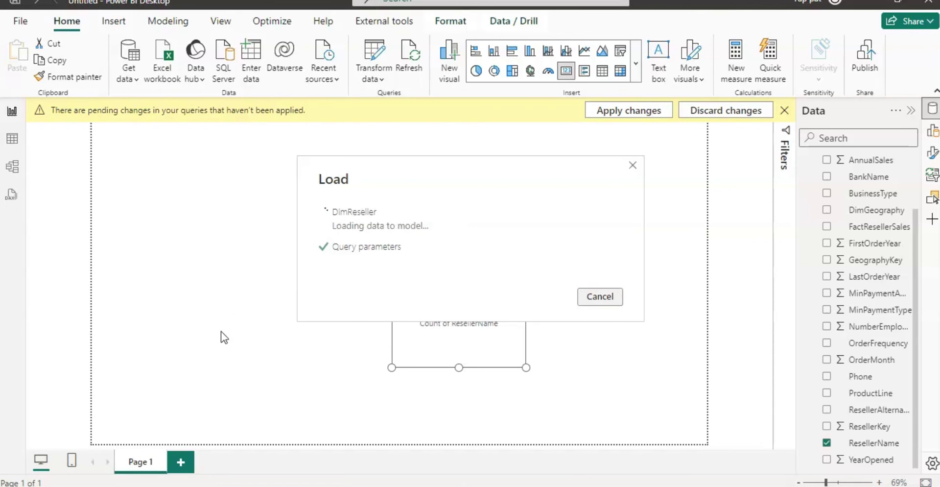
pyautogui.click(494, 271)
pyautogui.click(484, 325)
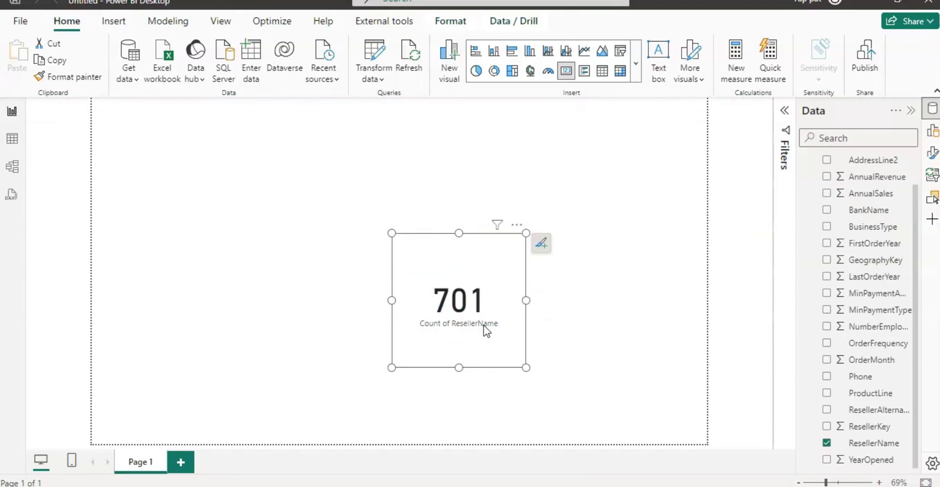
pyautogui.click(918, 295)
pyautogui.scroll(2, 916, 296)
# Set MyDataSource to Excel in Edit parameters and apply changes to reload the data
pyautogui.click(861, 163)
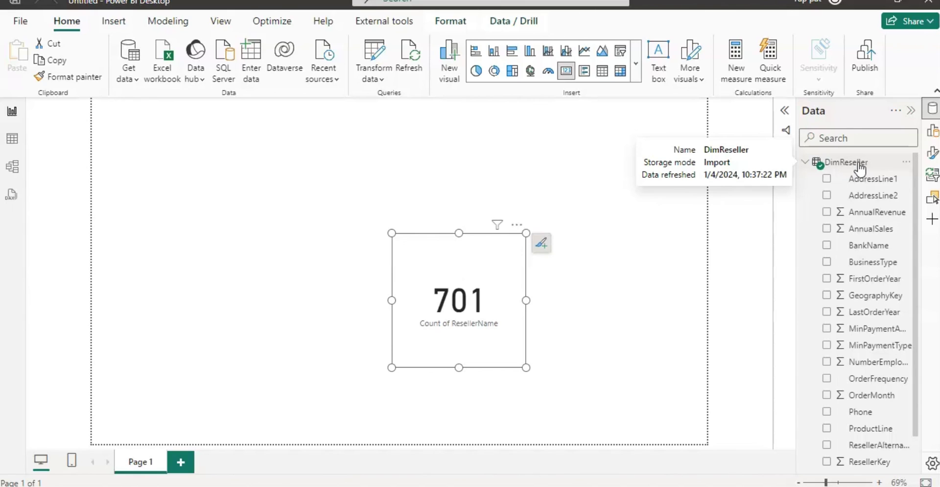
pyautogui.click(390, 80)
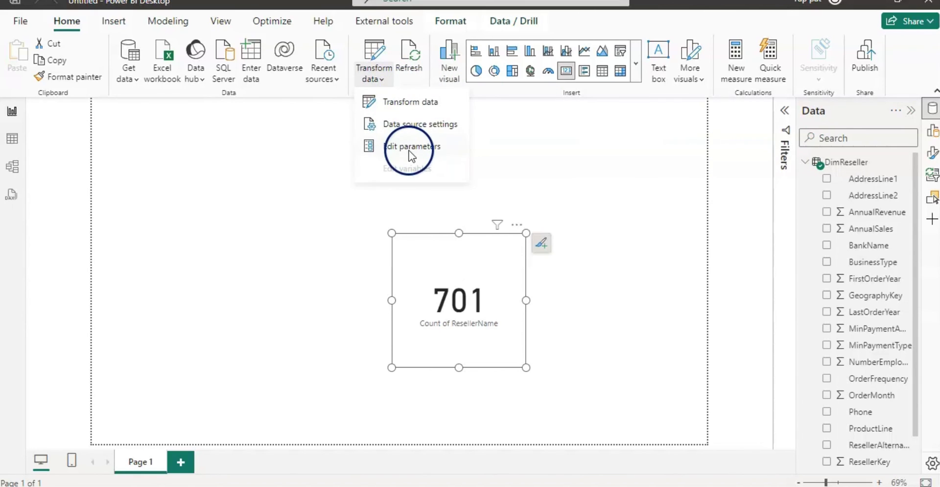
pyautogui.click(409, 149)
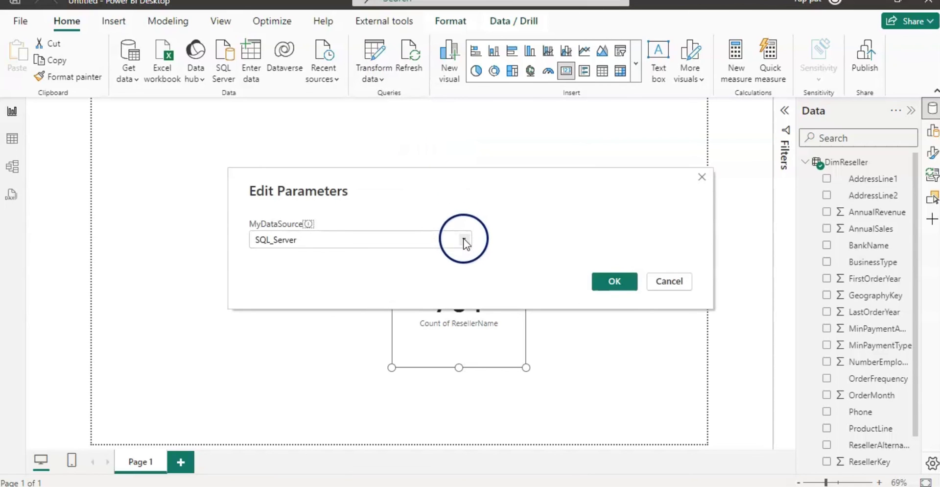
pyautogui.click(463, 239)
pyautogui.click(461, 255)
pyautogui.click(618, 284)
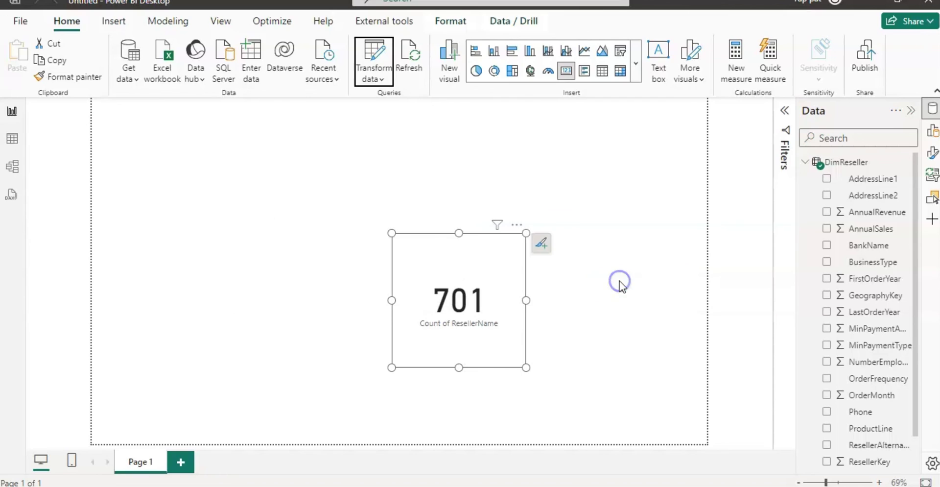
pyautogui.click(612, 107)
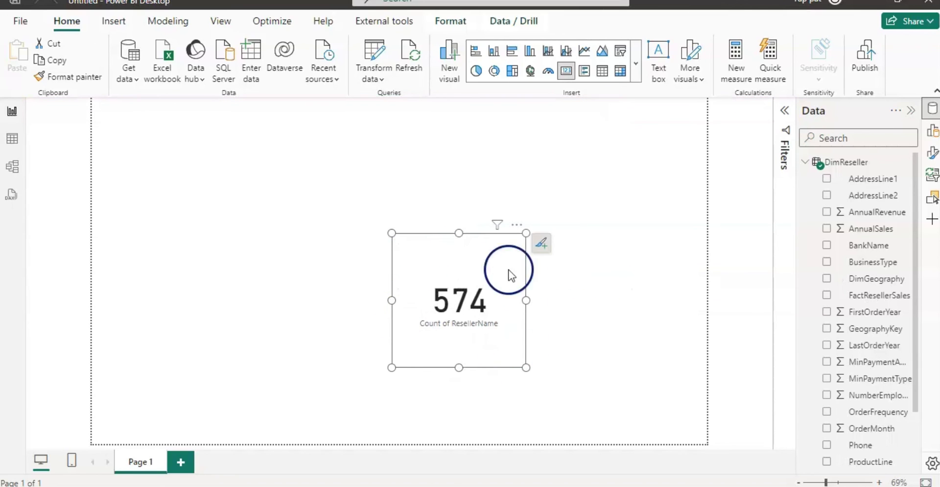